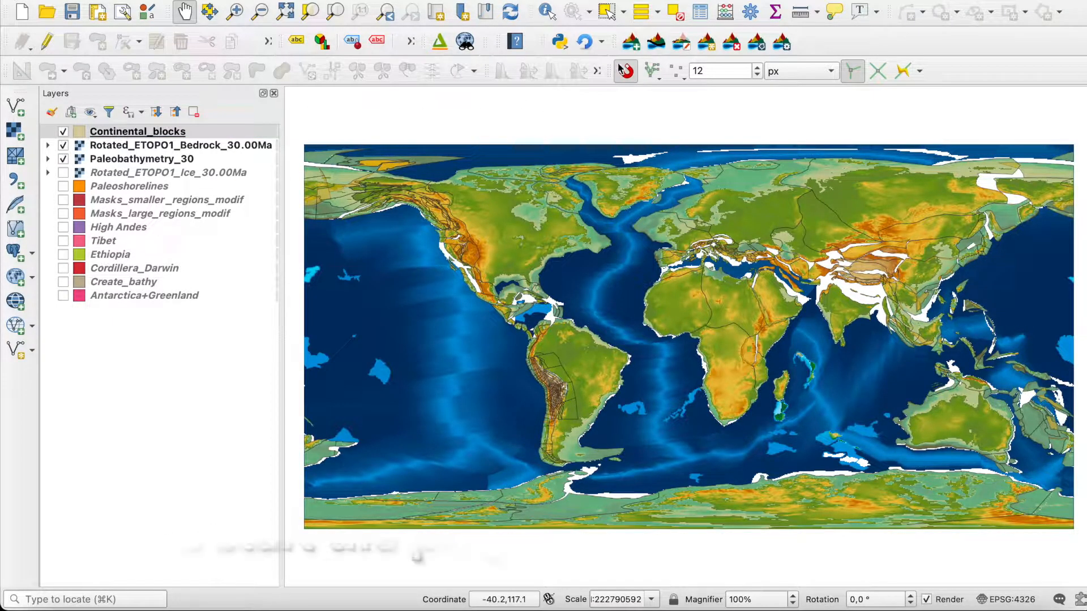
Start the Terra Antiqua Compile Topo/Bathymetry tool with Rotated_ETOPO1_Bedrock_30.00Ma as the first input layer and Paleobathymetry_30 as the second.
{"action": "left_click", "coordinate": [634, 45]}
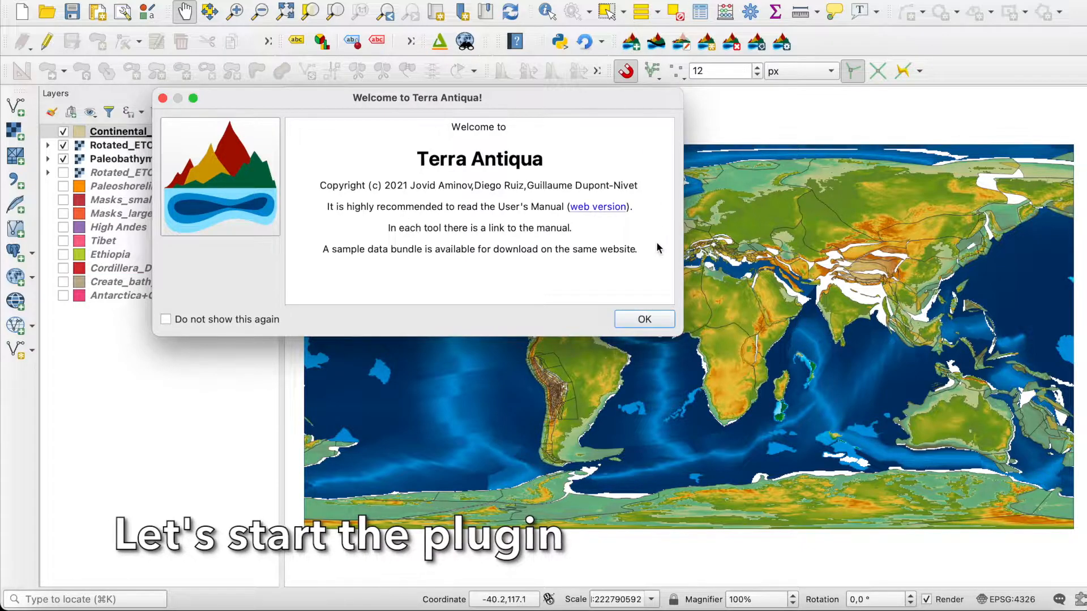
{"action": "left_click", "coordinate": [643, 320]}
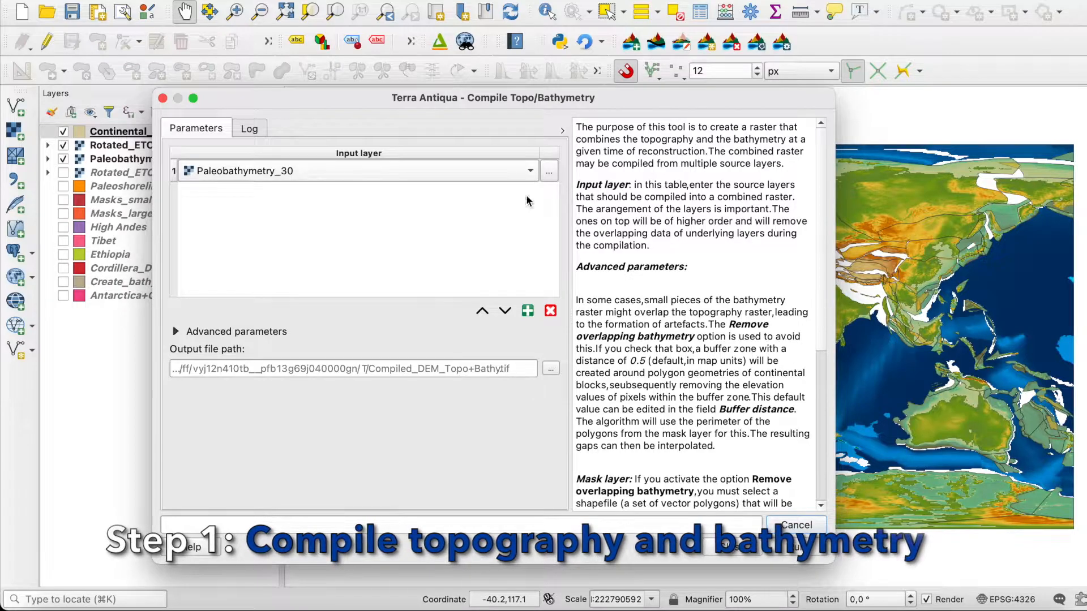
{"action": "left_click", "coordinate": [528, 311]}
{"action": "left_click", "coordinate": [448, 171]}
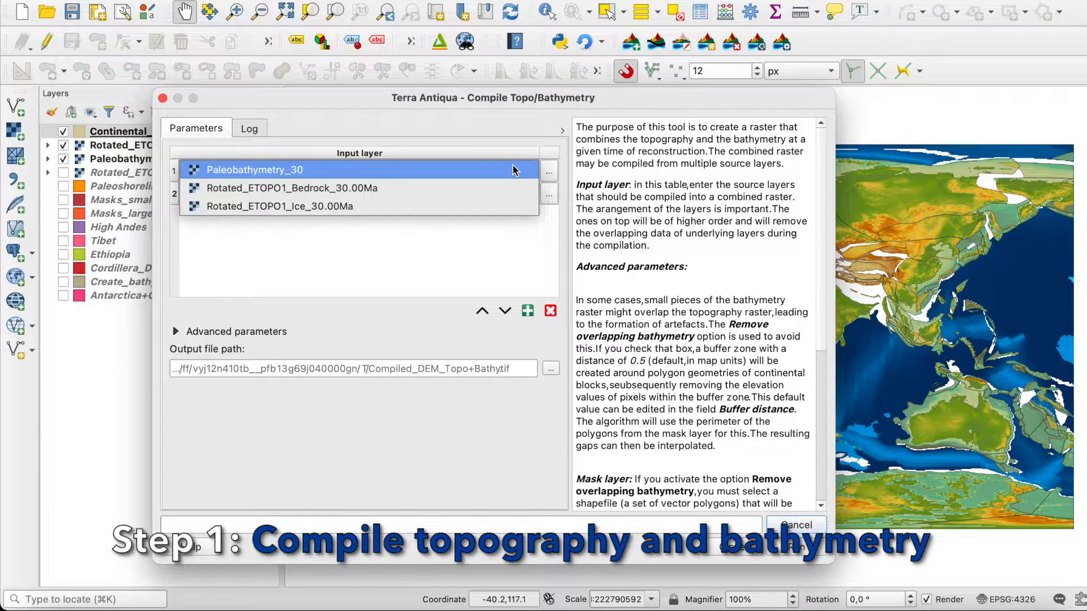
{"action": "left_click", "coordinate": [451, 188]}
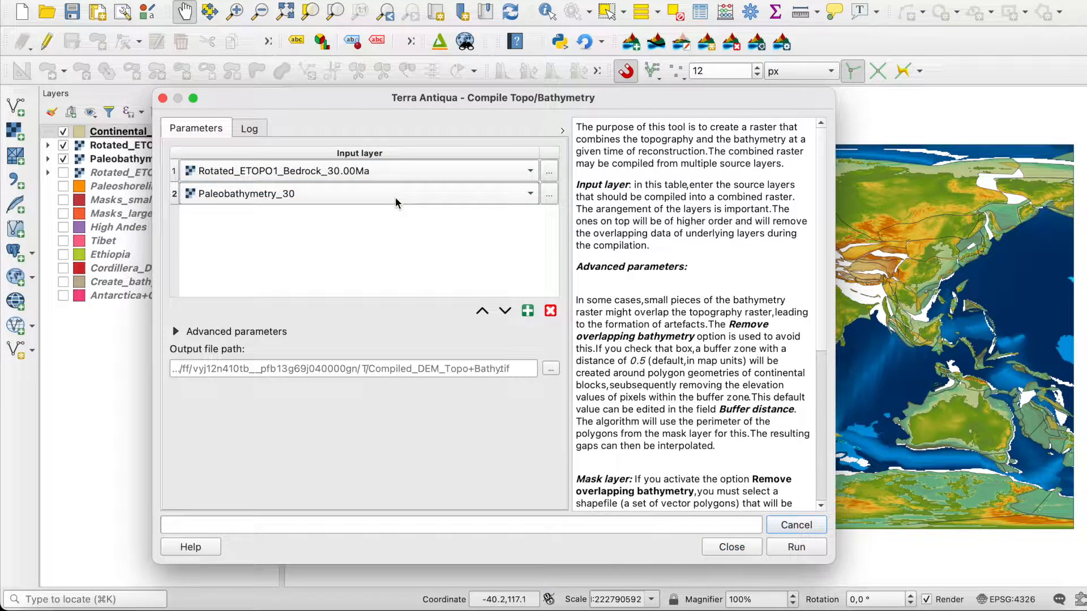
{"action": "left_click", "coordinate": [396, 199]}
{"action": "left_click", "coordinate": [300, 193]}
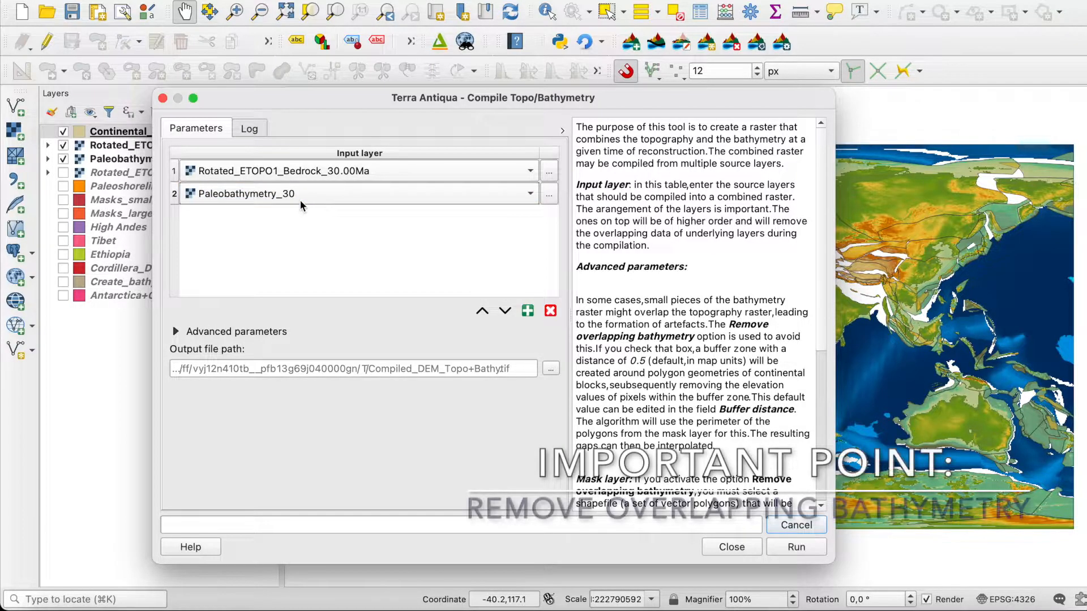
Remove overlapping bathymetry with Continental_blocks as the mask layer, apply the mask to the bedrock raster, and run the compilation.
{"action": "left_click", "coordinate": [220, 333]}
{"action": "left_click", "coordinate": [184, 356]}
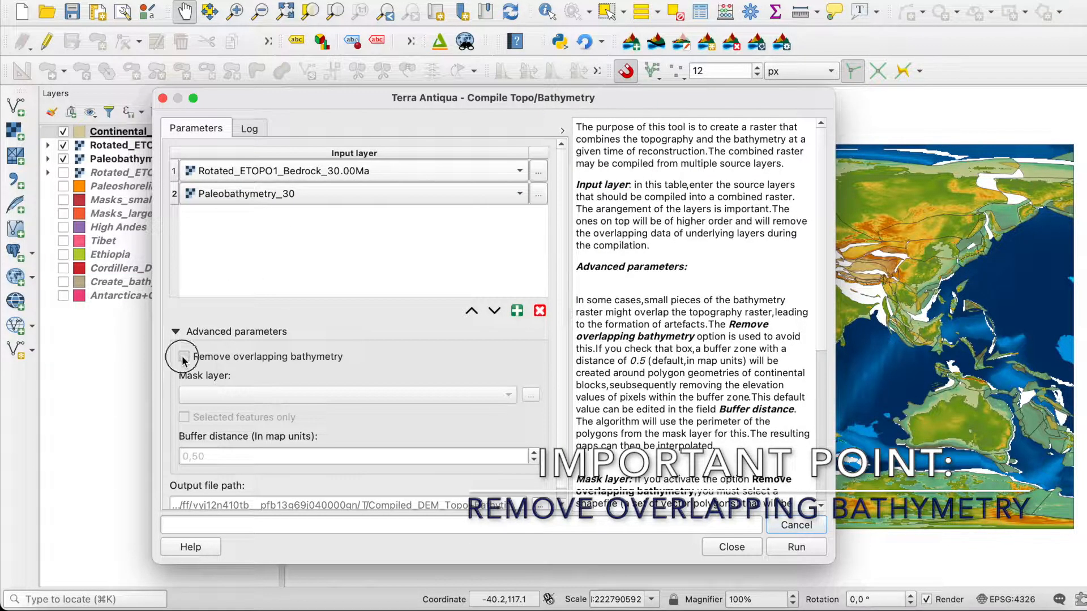
{"action": "left_click", "coordinate": [230, 396]}
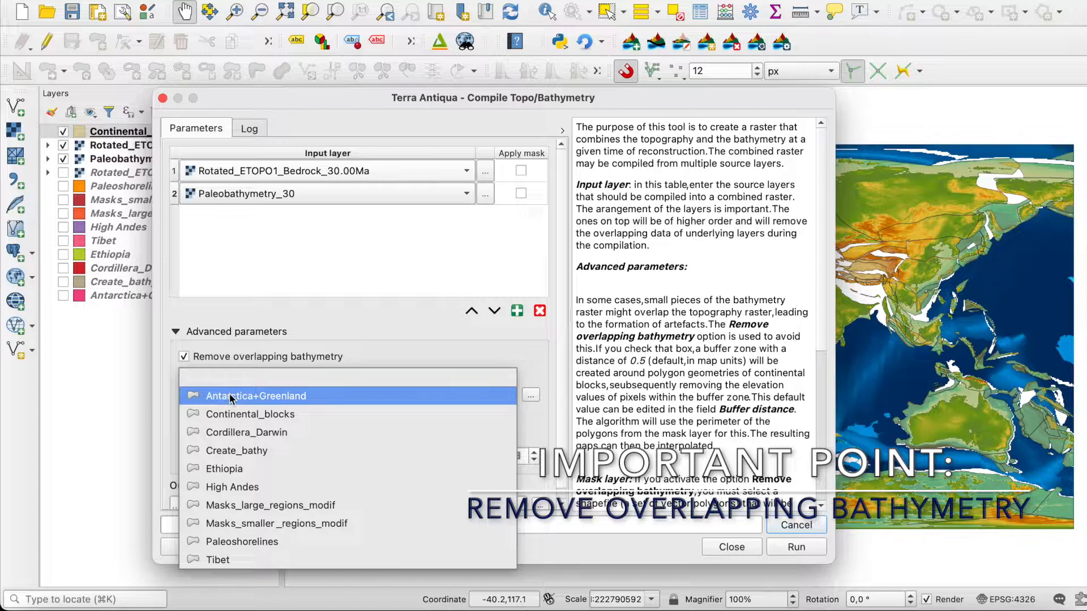
{"action": "left_click", "coordinate": [243, 416]}
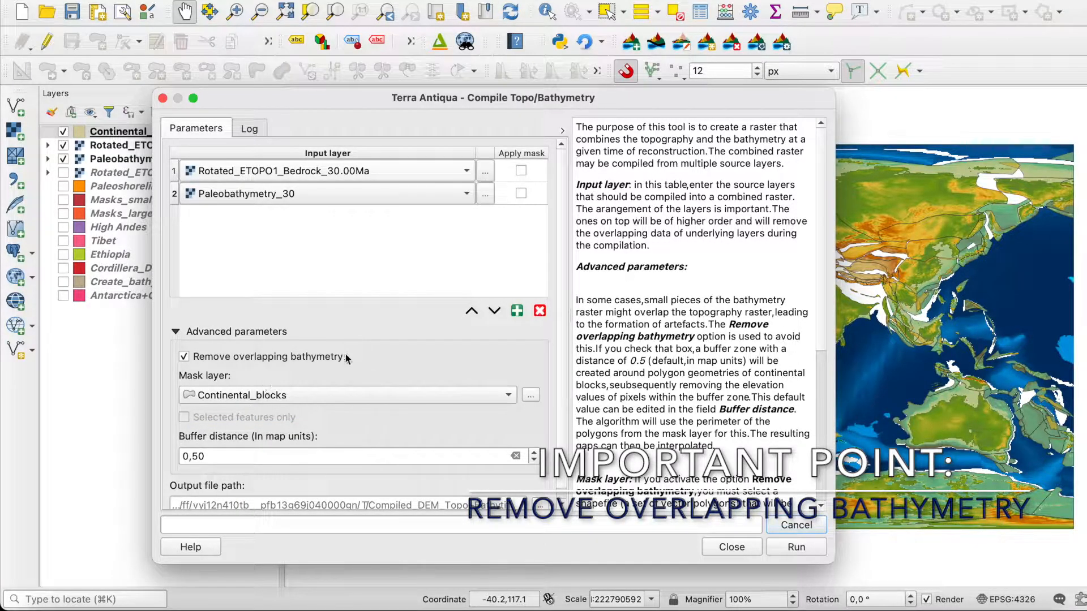
{"action": "left_click", "coordinate": [520, 173]}
{"action": "left_click", "coordinate": [788, 547]}
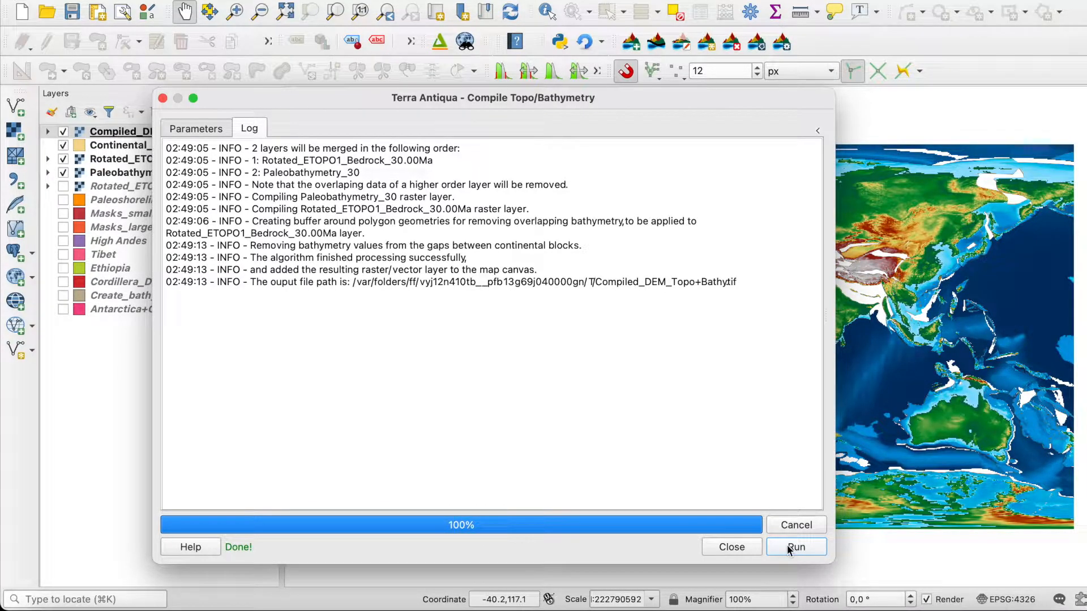
{"action": "left_click", "coordinate": [736, 546]}
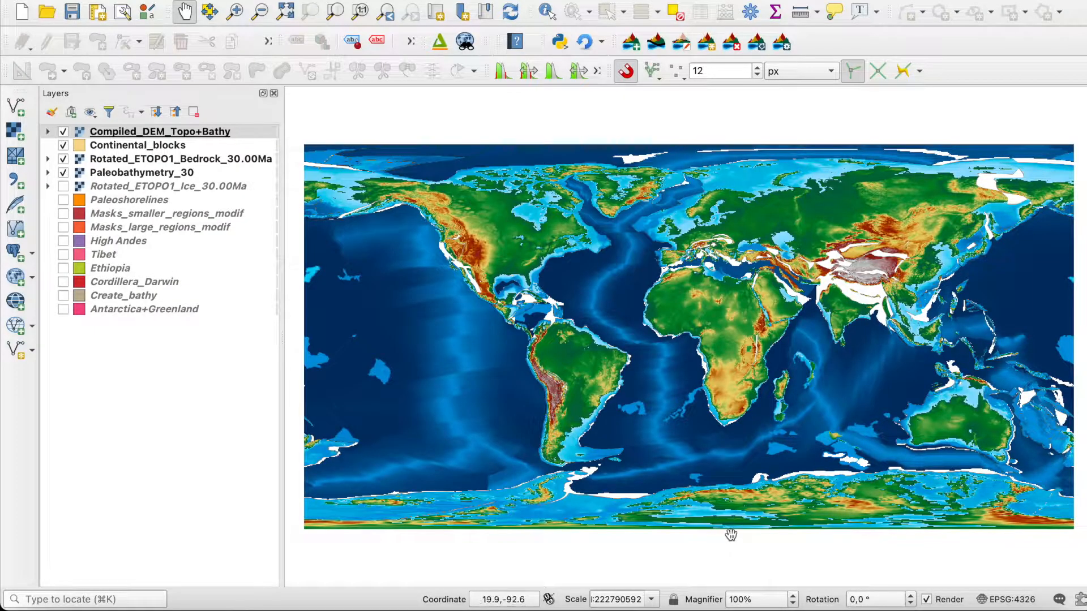
Hide the Paleobathymetry_30, Rotated_ETOPO1_Bedrock_30.00Ma and Continental_blocks layers.
{"action": "left_click", "coordinate": [63, 174]}
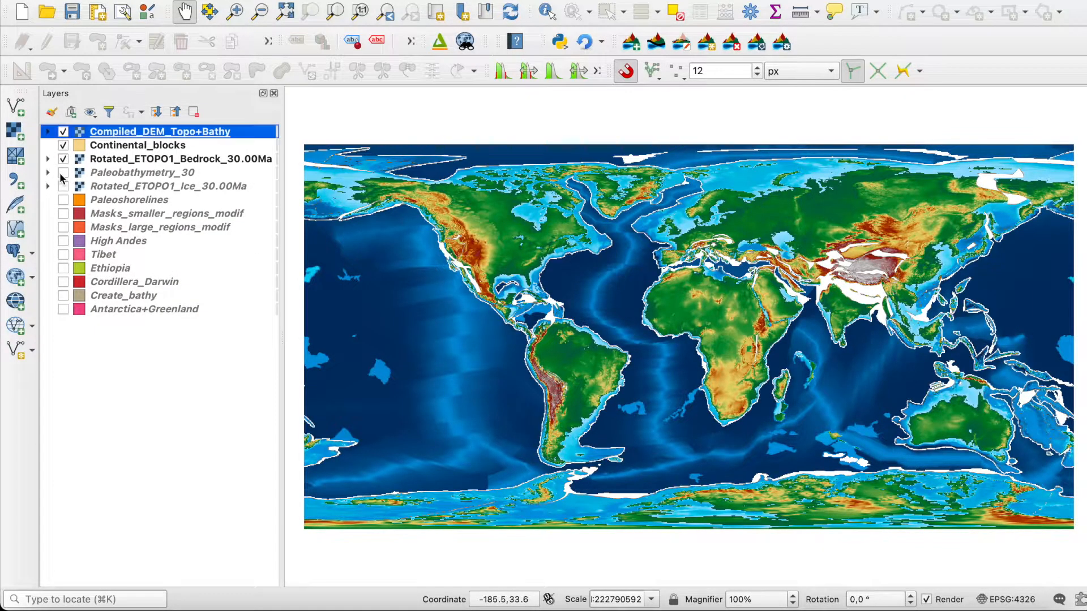
{"action": "left_click", "coordinate": [63, 159]}
{"action": "left_click", "coordinate": [63, 146]}
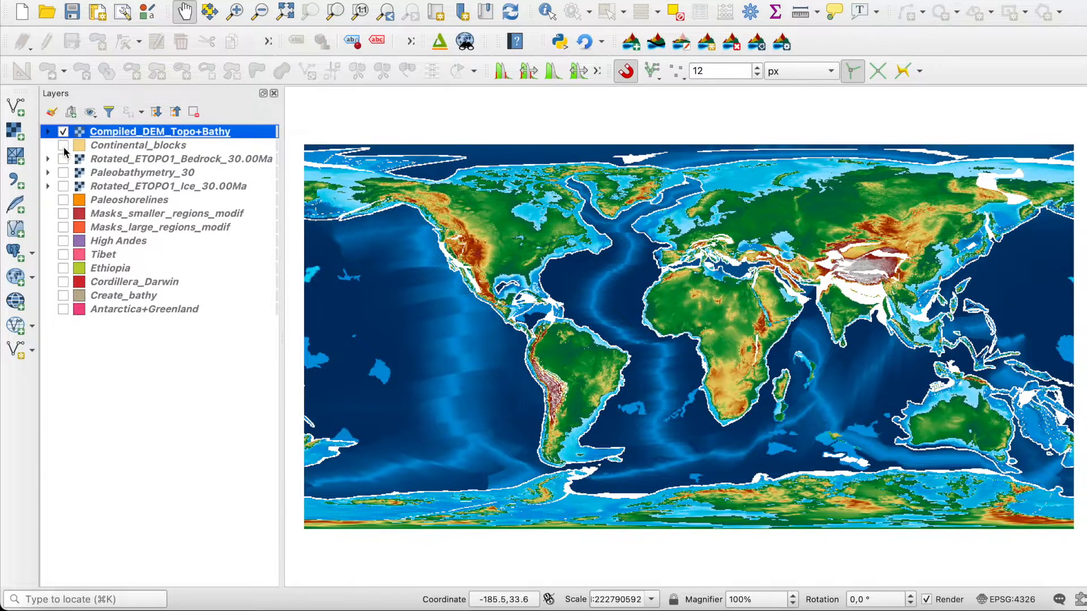
Move the Antarctica+Greenland layer to the top of the layer order and show it over the Greenland area.
{"action": "scroll", "coordinate": [634, 293], "scroll_direction": "up", "scroll_amount": 5}
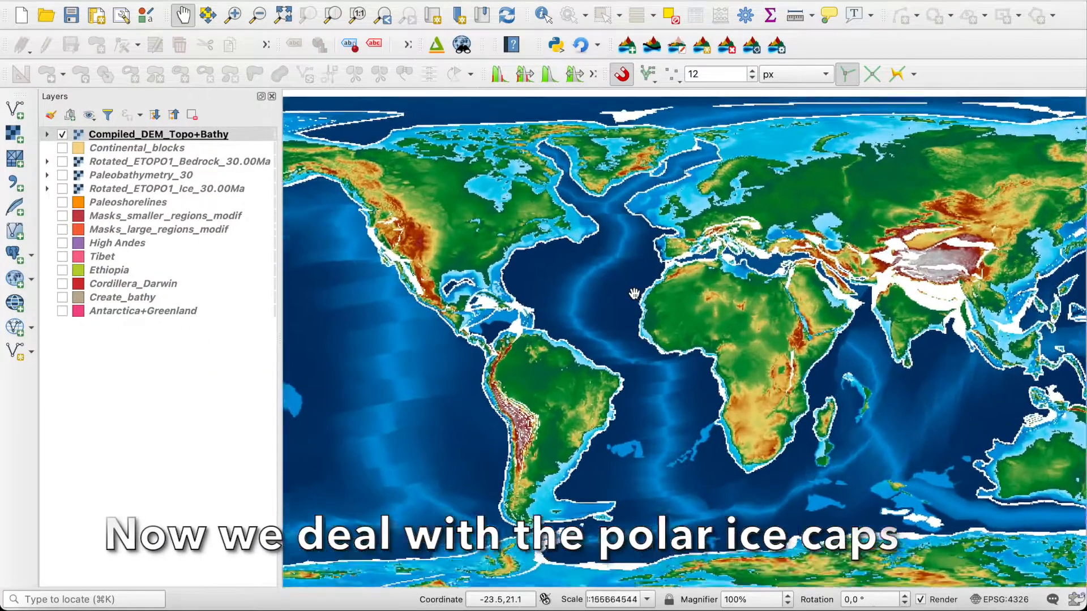
{"action": "left_click_drag", "start_coordinate": [623, 180], "coordinate": [635, 382]}
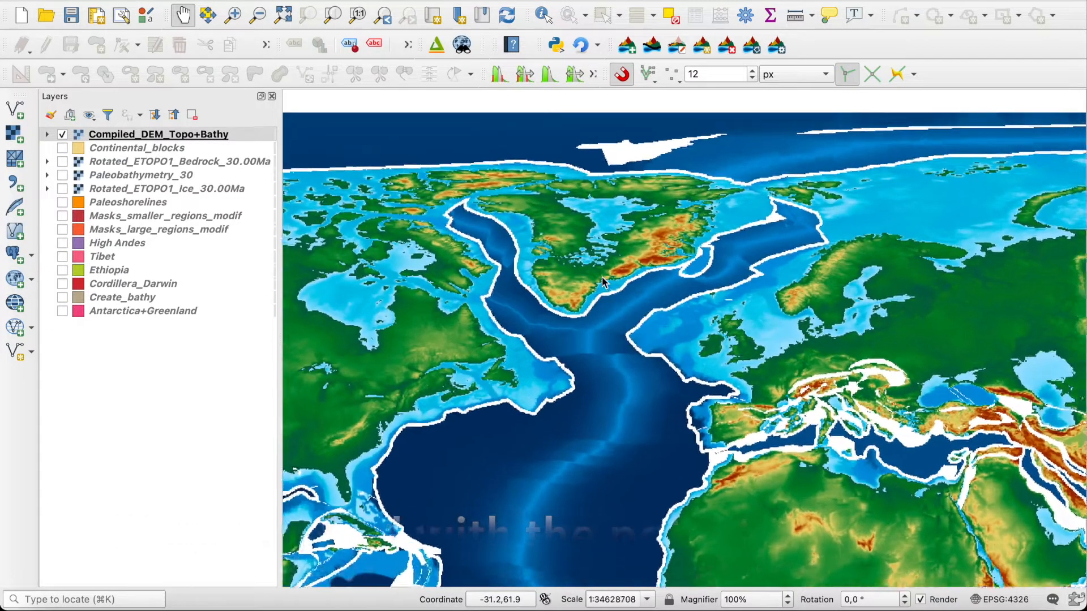
{"action": "scroll", "coordinate": [602, 276], "scroll_direction": "up", "scroll_amount": 2}
{"action": "left_click_drag", "start_coordinate": [417, 280], "coordinate": [425, 323]}
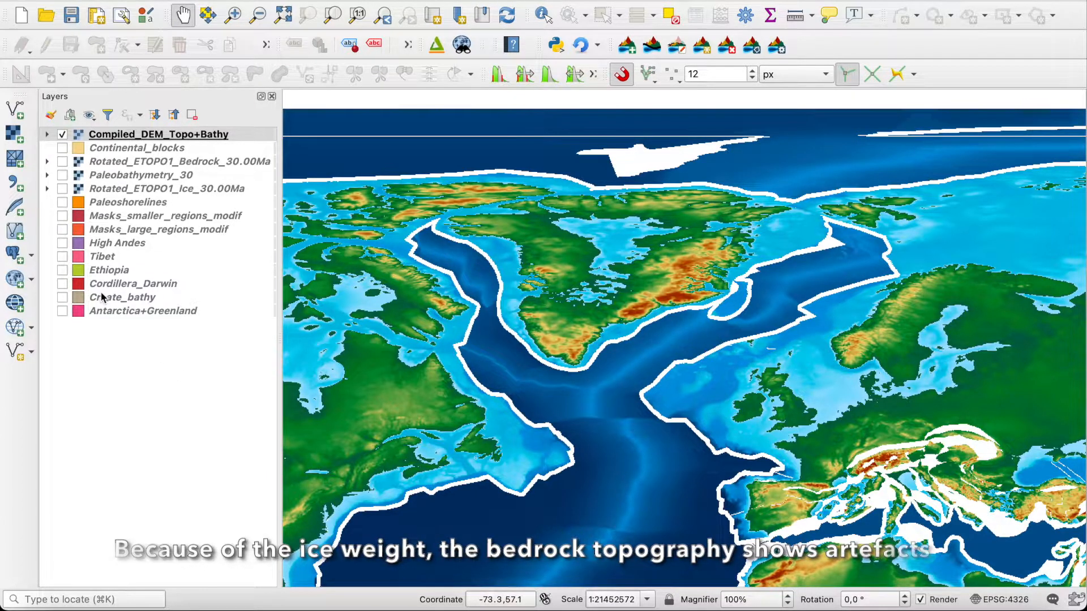
{"action": "left_click_drag", "start_coordinate": [104, 311], "coordinate": [112, 134]}
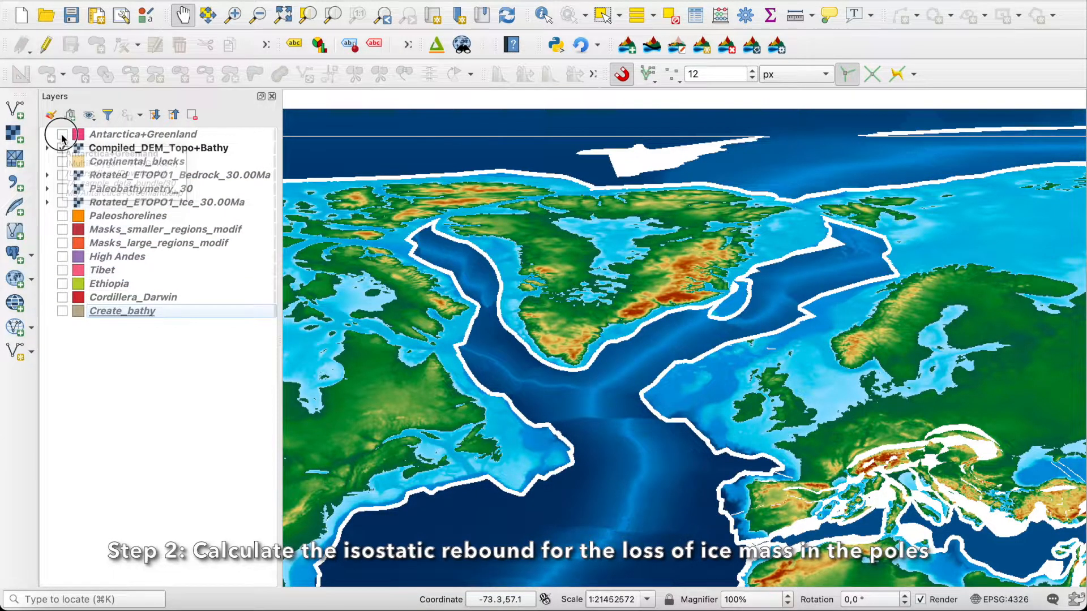
{"action": "left_click", "coordinate": [62, 135]}
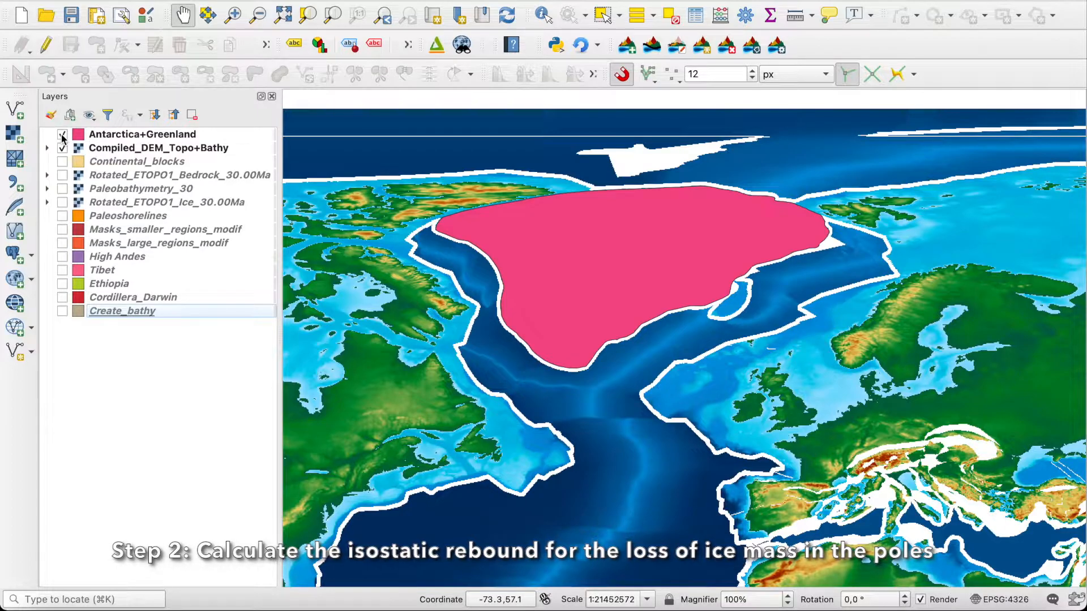
{"action": "left_click", "coordinate": [62, 136]}
{"action": "left_click", "coordinate": [63, 136]}
Select the Greenland polygon in the Antarctica+Greenland layer.
{"action": "left_click", "coordinate": [141, 135]}
{"action": "left_click", "coordinate": [603, 15]}
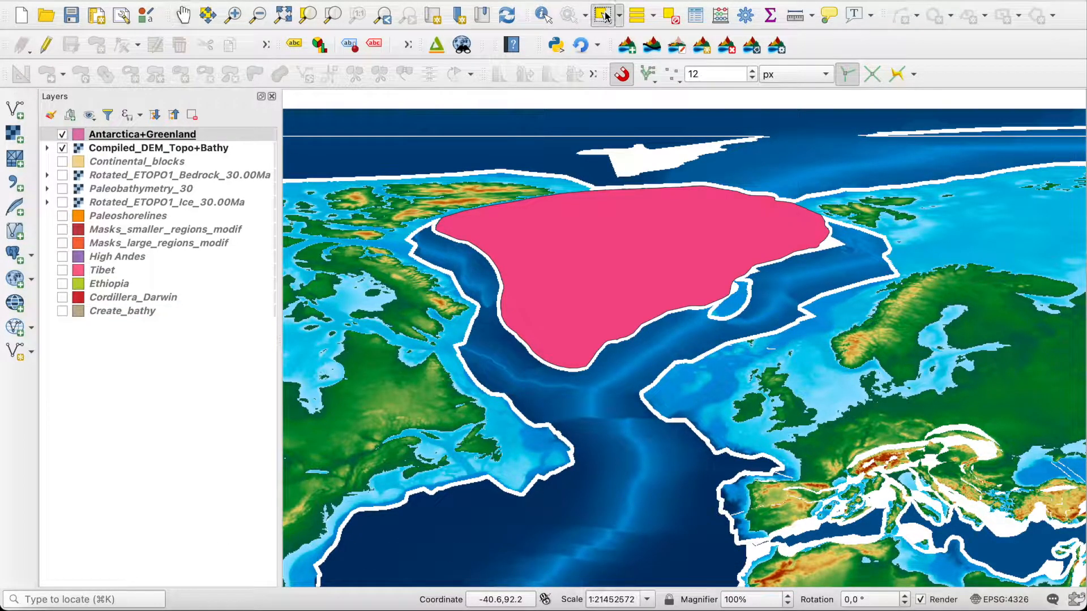
{"action": "left_click", "coordinate": [577, 264]}
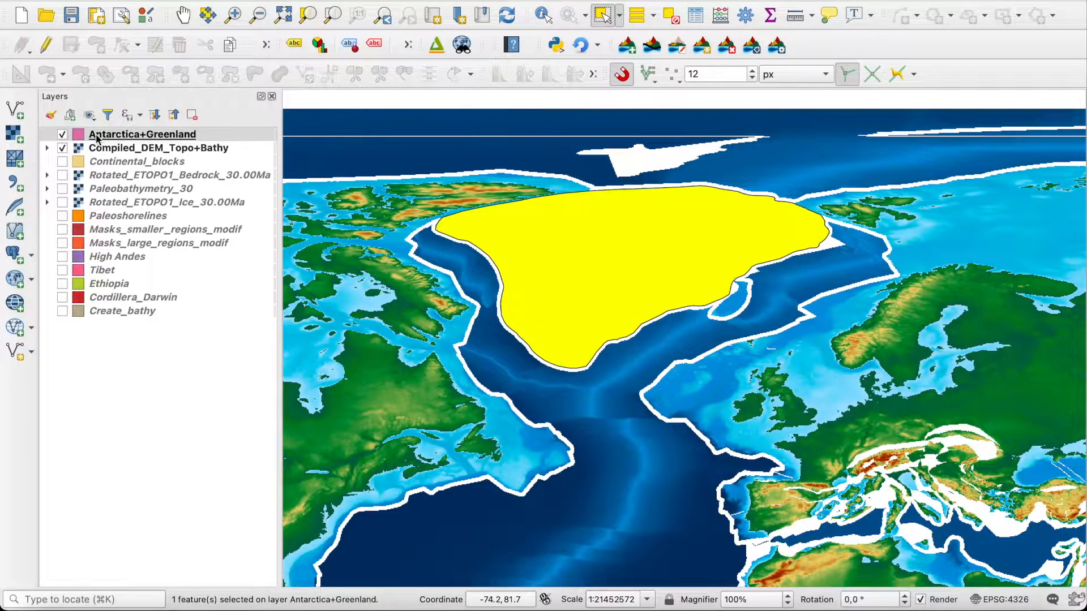
Set up Isostatic compensation in Standard Processing with Compiled_DEM_Topo+Bathy as the raster to modify and Rotated_ETOPO1_Ice_30.00Ma as the ice topography raster.
{"action": "left_click", "coordinate": [778, 47]}
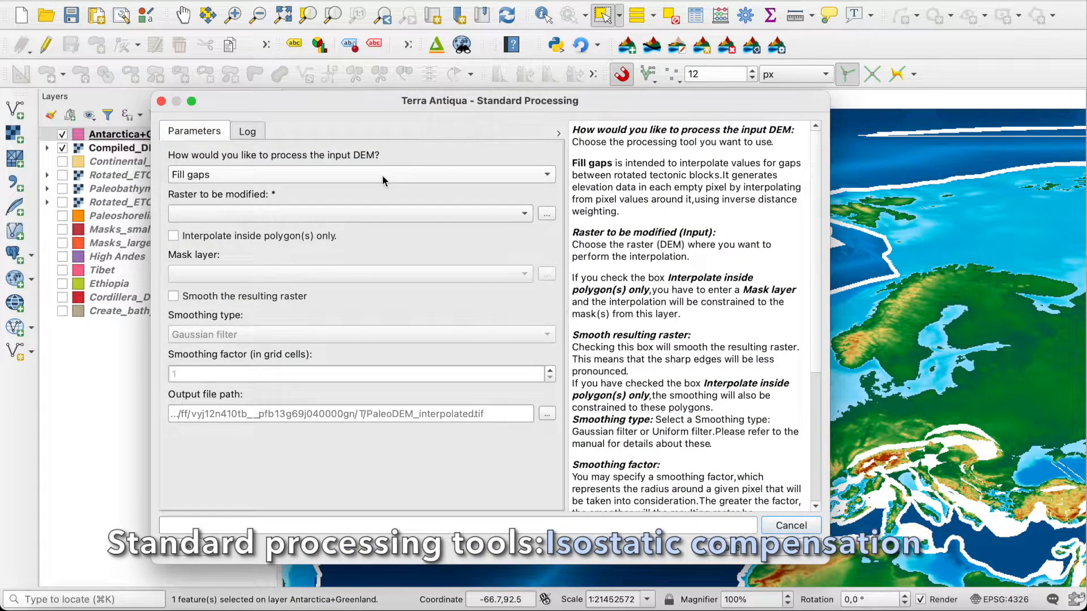
{"action": "left_click", "coordinate": [382, 177]}
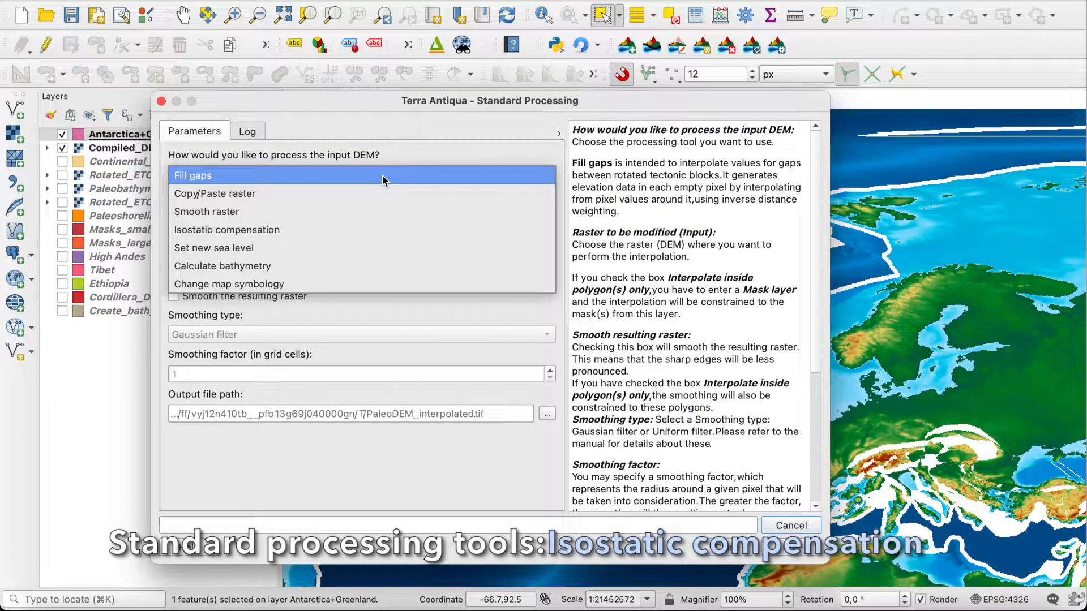
{"action": "left_click", "coordinate": [351, 229]}
{"action": "left_click", "coordinate": [360, 215]}
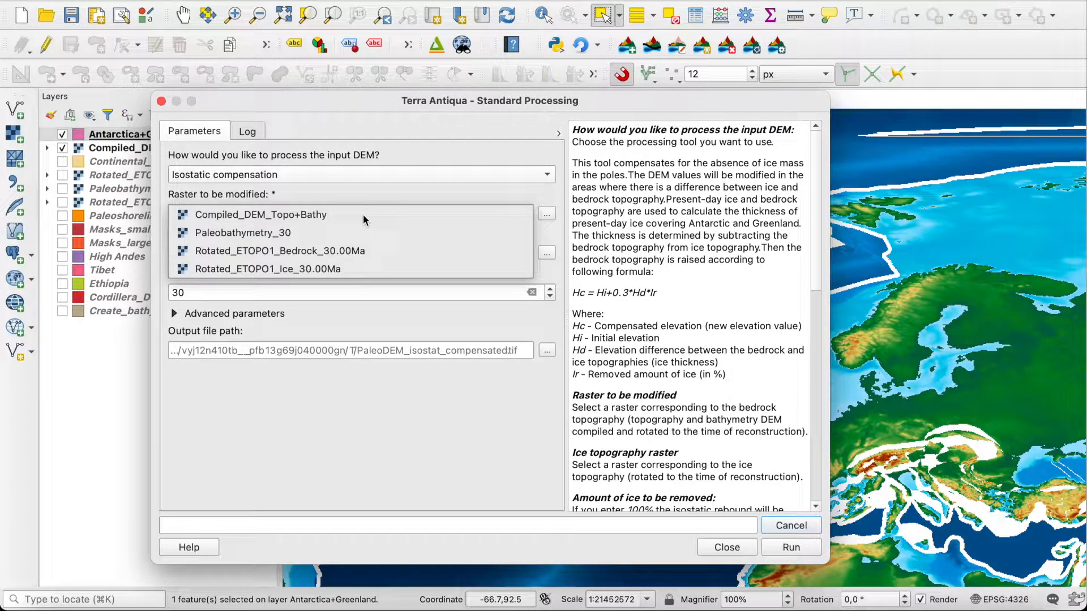
{"action": "left_click", "coordinate": [319, 215]}
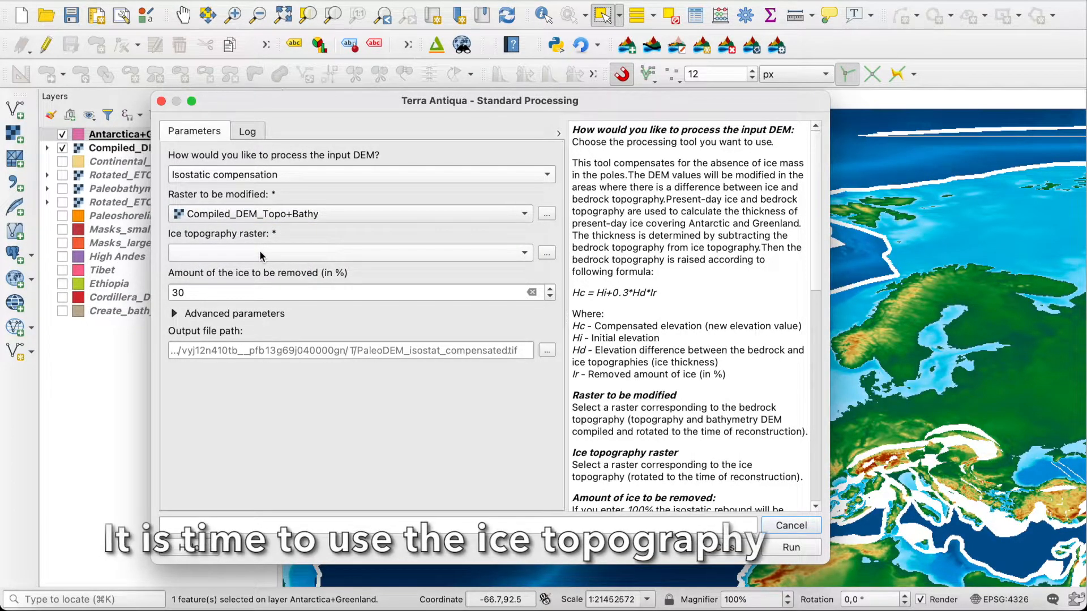
{"action": "left_click", "coordinate": [261, 256]}
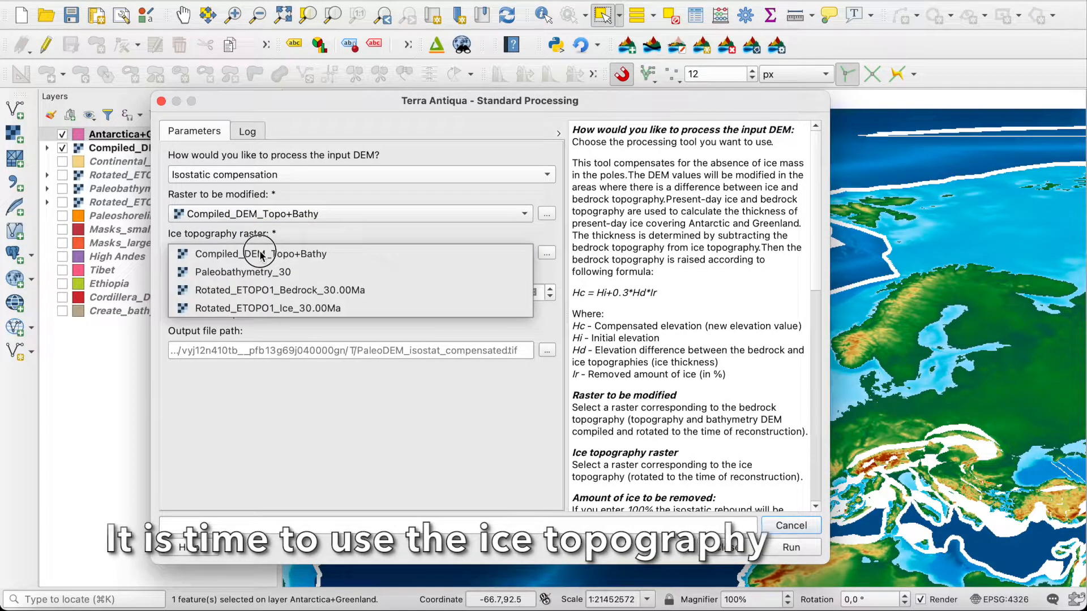
{"action": "left_click", "coordinate": [272, 309]}
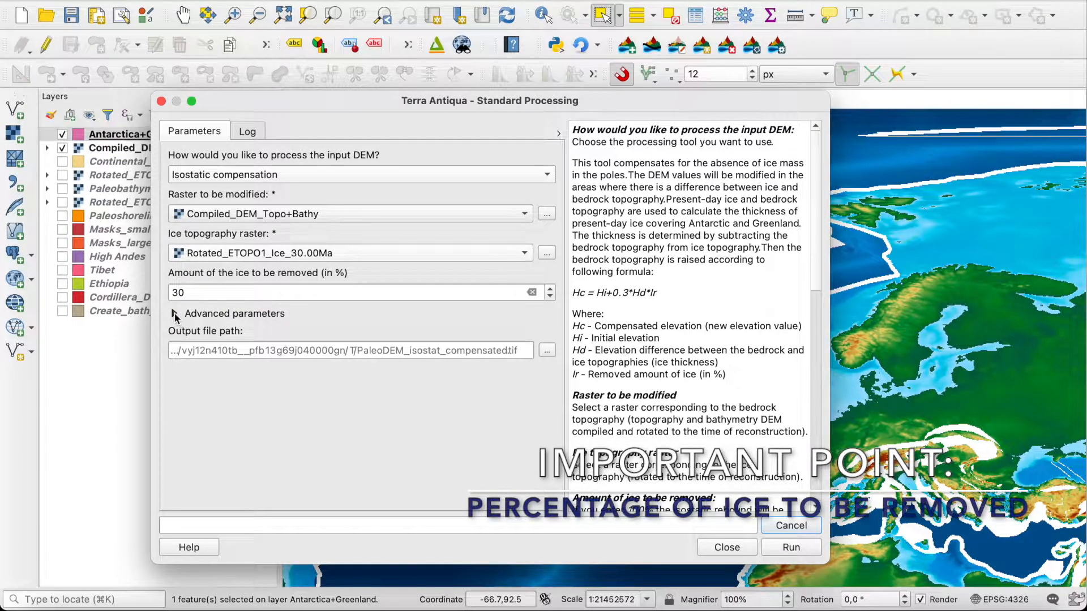
Set the ice removal to 100%, use Antarctica+Greenland as the mask layer with selected features only, and run the isostatic compensation.
{"action": "left_click", "coordinate": [175, 314]}
{"action": "left_click", "coordinate": [201, 294]}
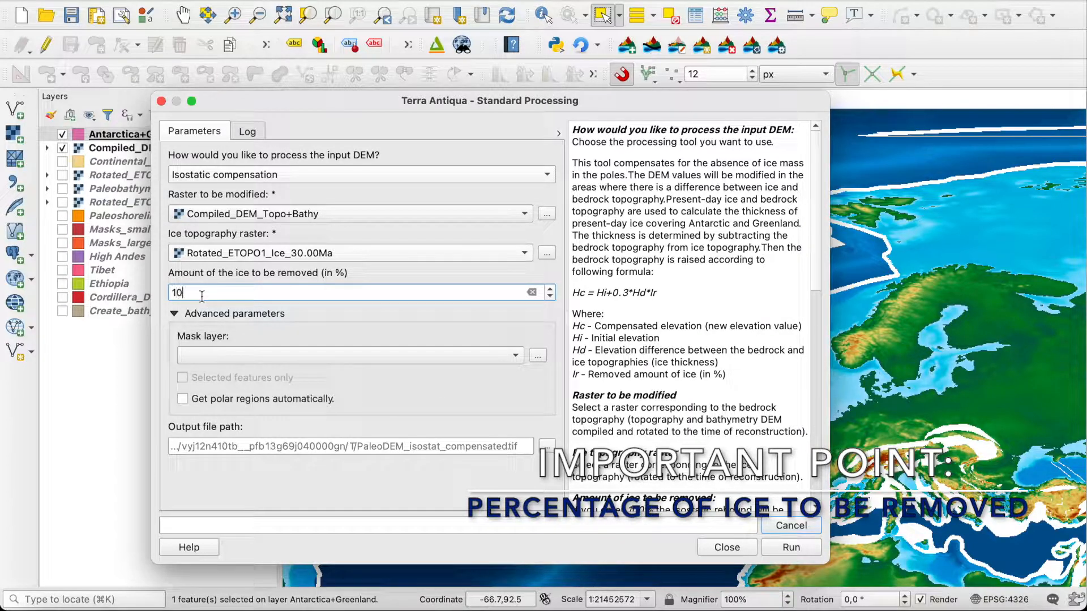
{"action": "left_click", "coordinate": [213, 356]}
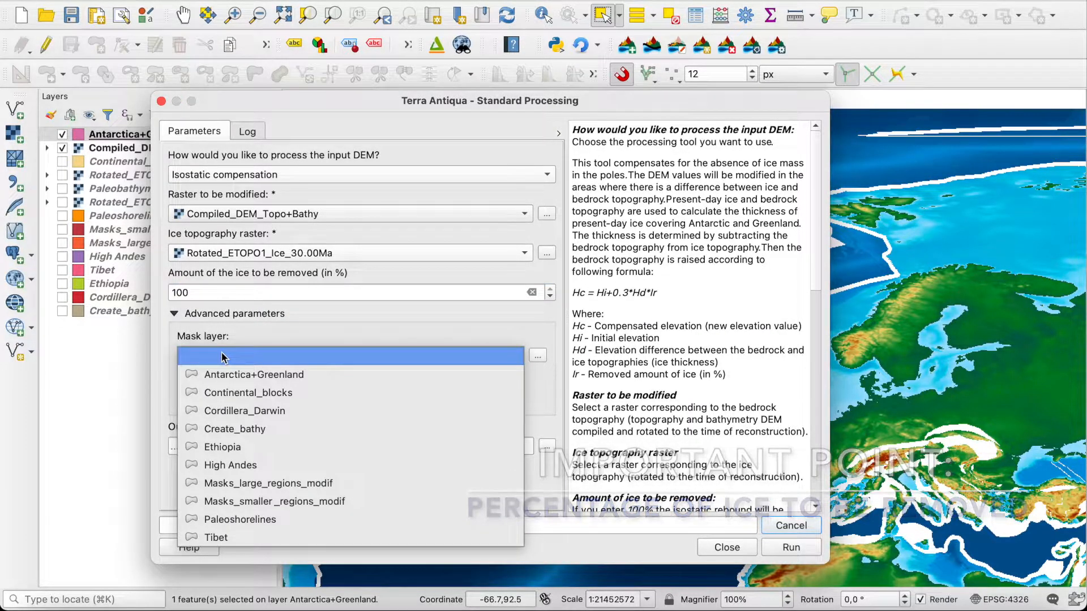
{"action": "left_click", "coordinate": [226, 369]}
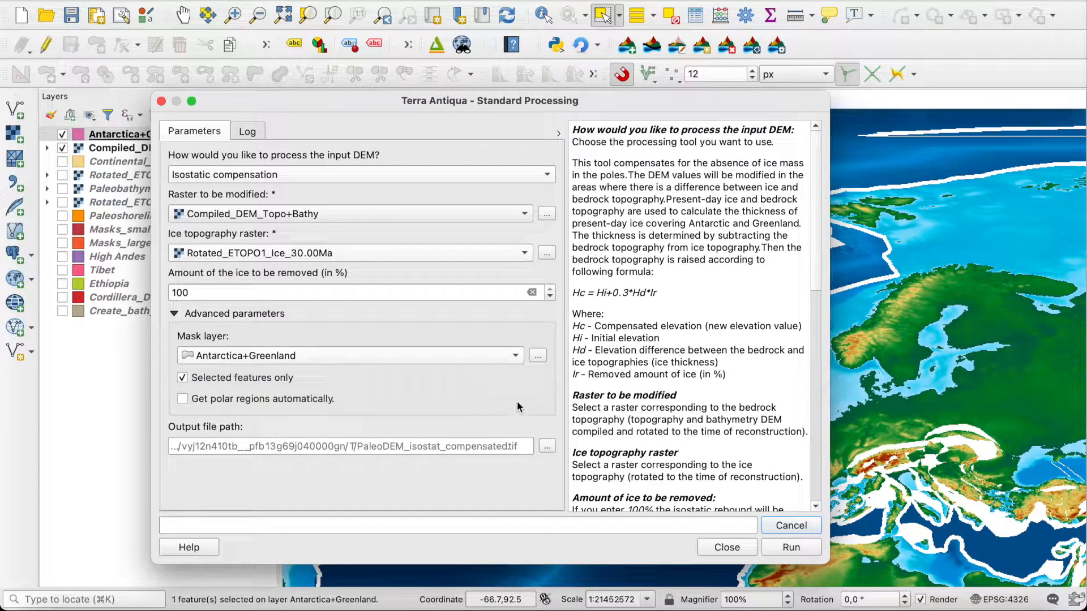
{"action": "left_click", "coordinate": [792, 548]}
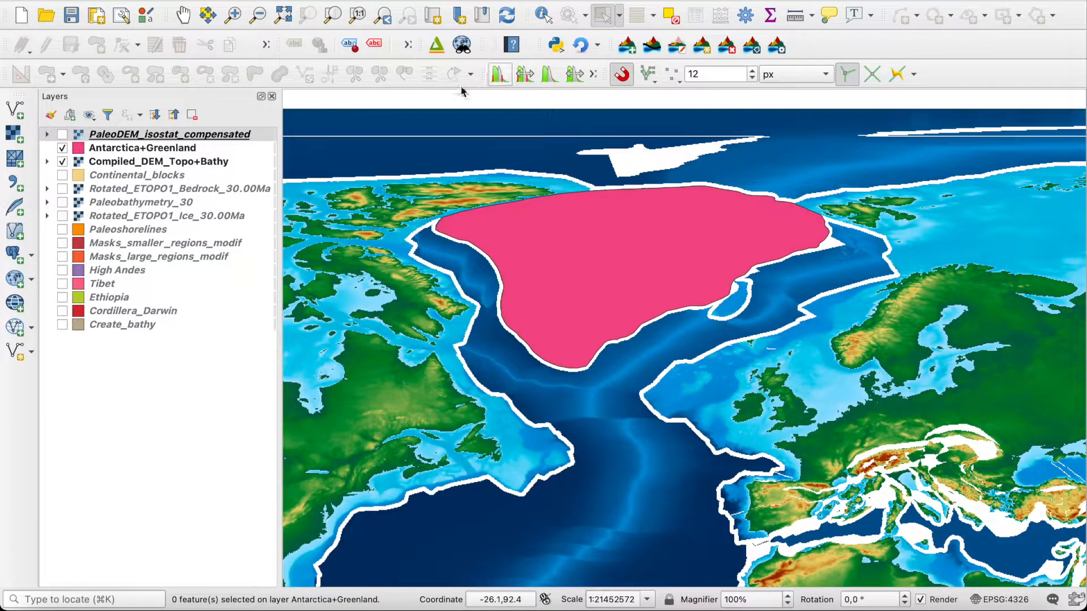
Show the PaleoDEM_isostat_compensated layer and hide Antarctica+Greenland and Compiled_DEM_Topo+Bathy, comparing Greenland's topography before and after compensation.
{"action": "left_click", "coordinate": [62, 148]}
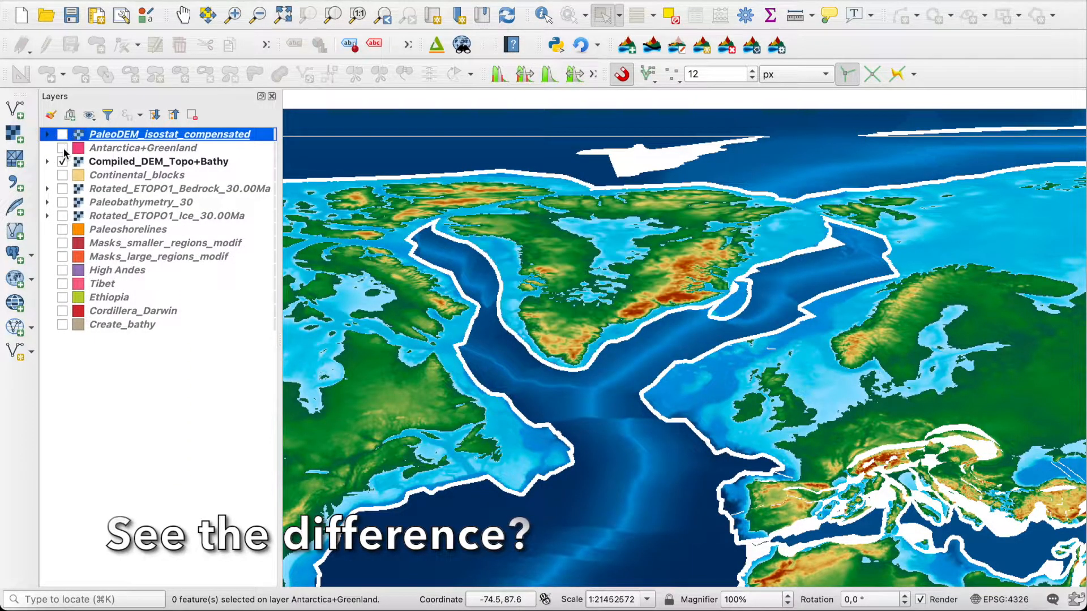
{"action": "left_click", "coordinate": [63, 135]}
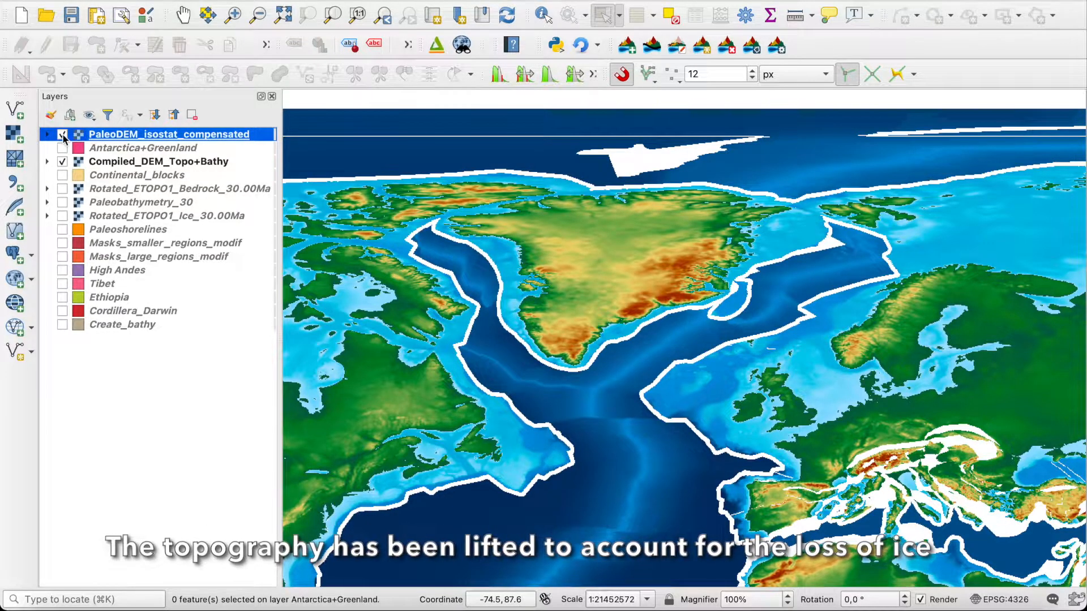
{"action": "left_click", "coordinate": [62, 136]}
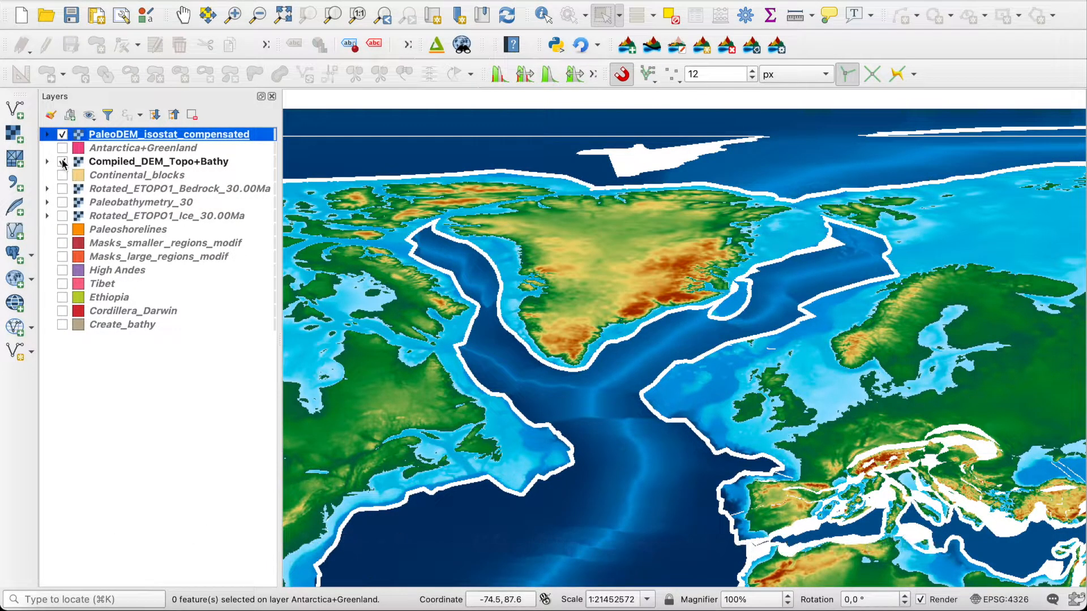
{"action": "left_click", "coordinate": [62, 161]}
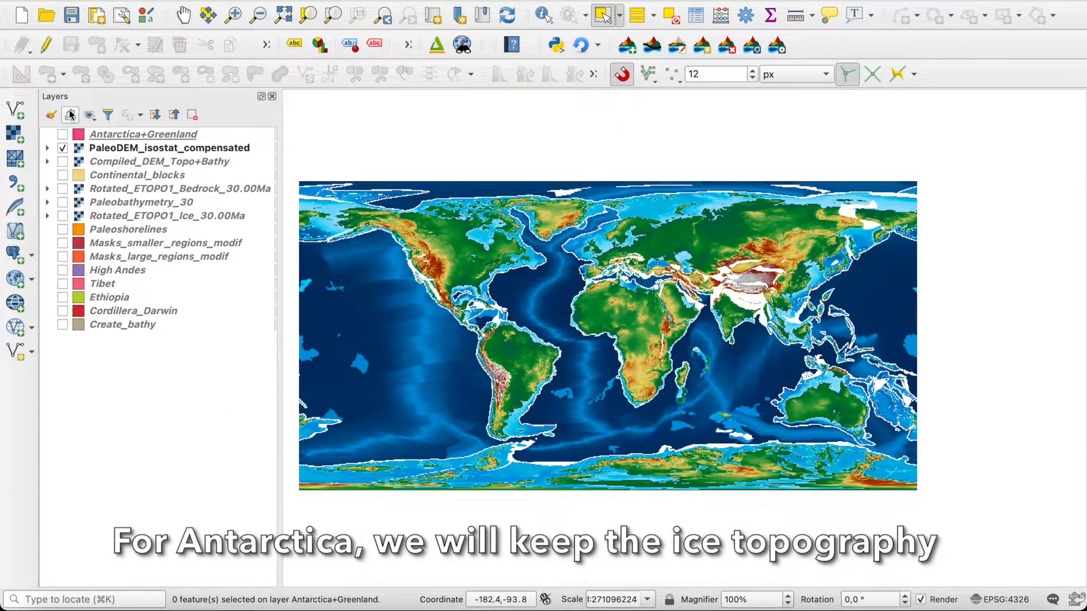
Show the Antarctica+Greenland layer and select all of its Antarctica polygons, leaving Greenland out of the selection.
{"action": "left_click", "coordinate": [62, 135]}
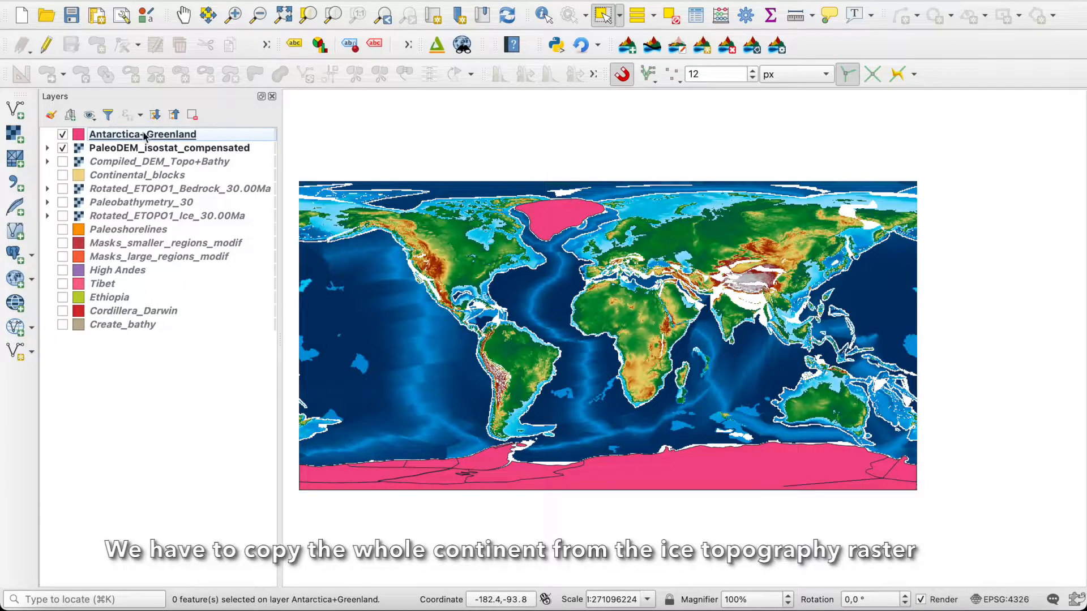
{"action": "left_click", "coordinate": [168, 136]}
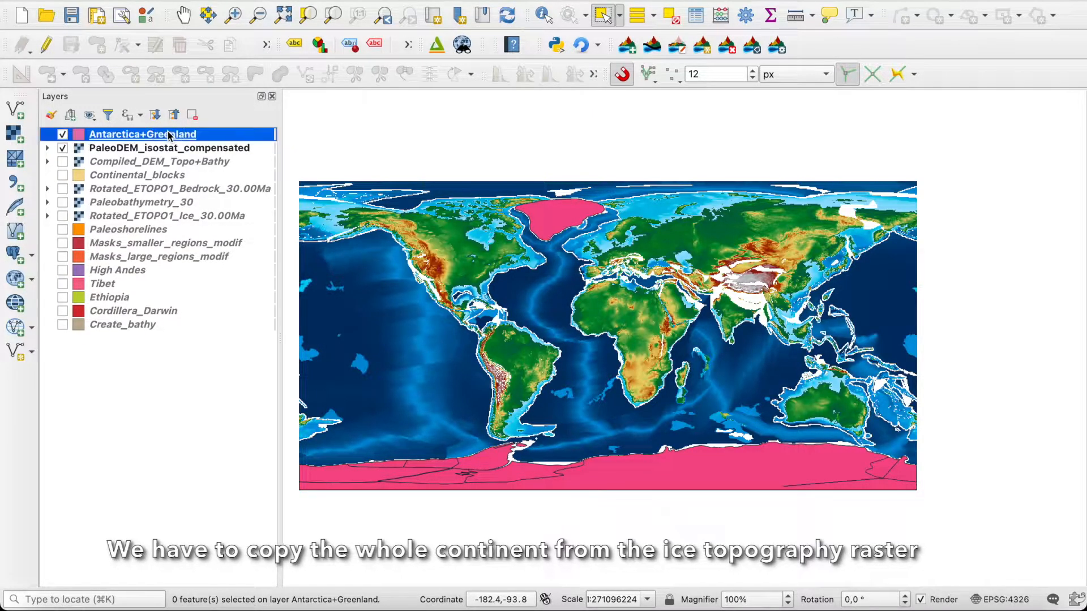
{"action": "left_click", "coordinate": [603, 17]}
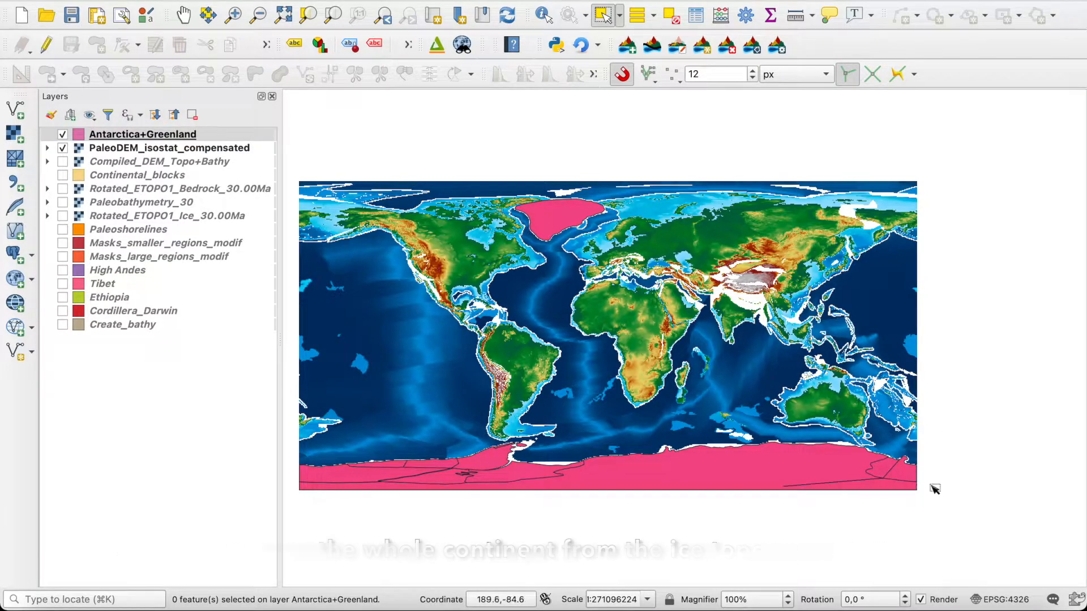
{"action": "left_click_drag", "start_coordinate": [929, 498], "coordinate": [286, 434]}
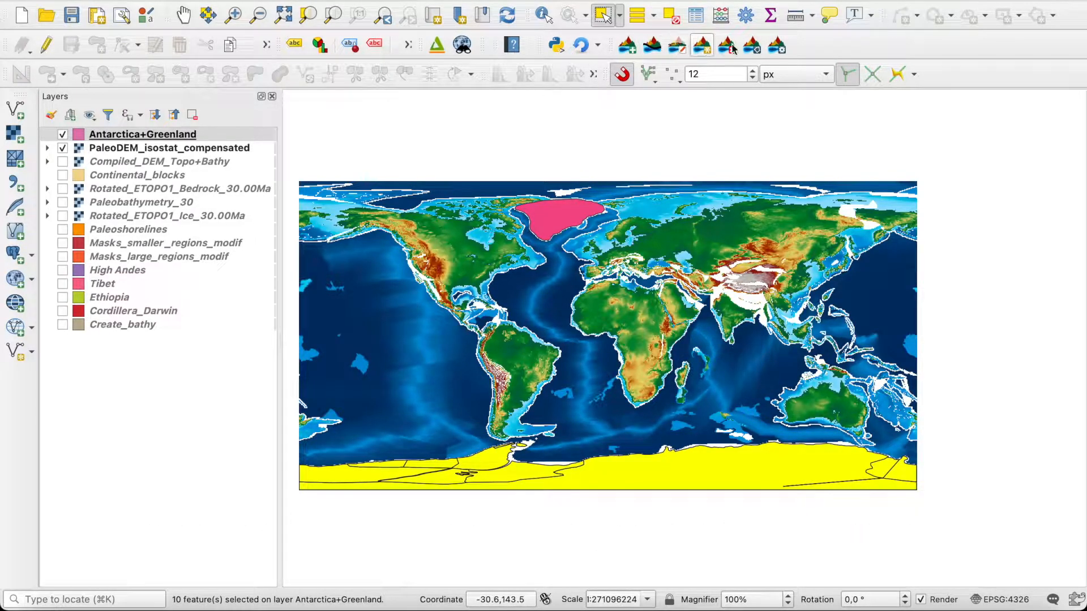
Set up Copy/Paste raster in Standard Processing with PaleoDEM_isostat_compensated as the raster to modify and Rotated_ETOPO1_Ice_30.00Ma as the source raster.
{"action": "left_click", "coordinate": [777, 46]}
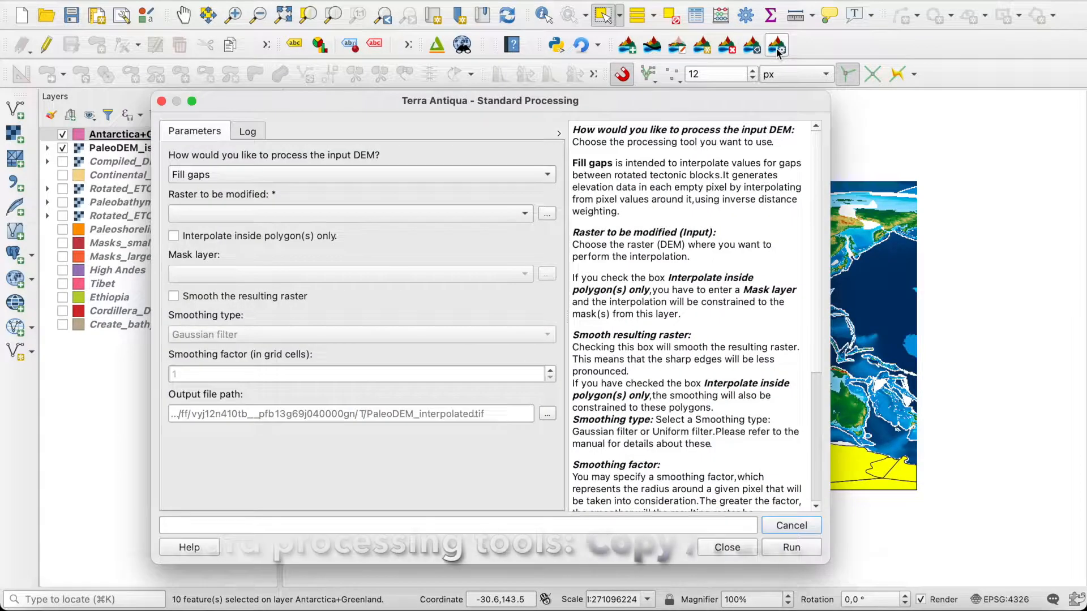
{"action": "left_click", "coordinate": [413, 170]}
{"action": "left_click", "coordinate": [392, 193]}
{"action": "left_click", "coordinate": [375, 212]}
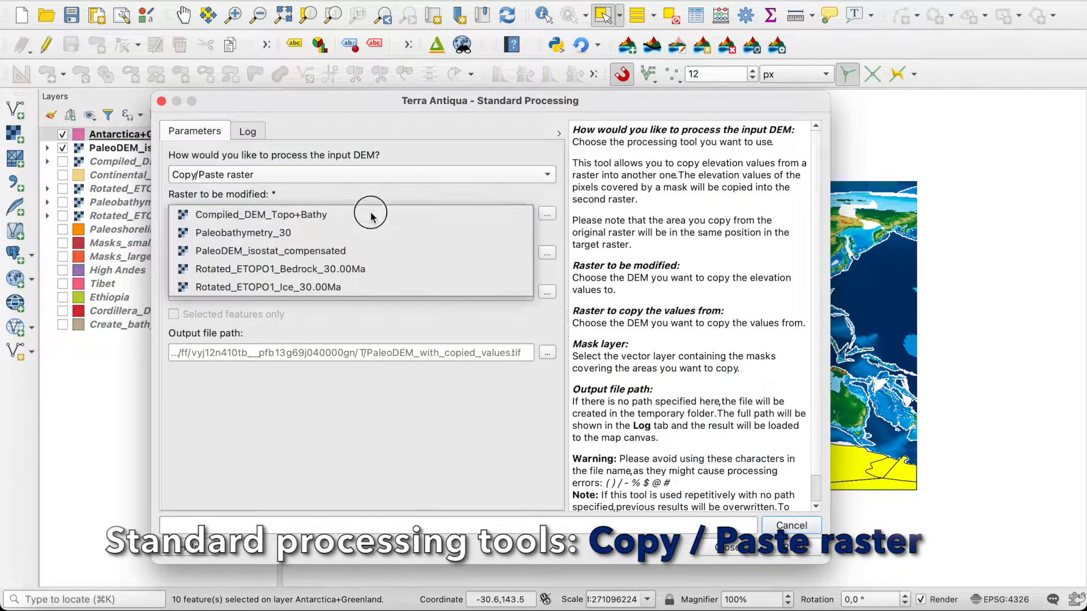
{"action": "left_click", "coordinate": [364, 252]}
{"action": "left_click", "coordinate": [332, 254]}
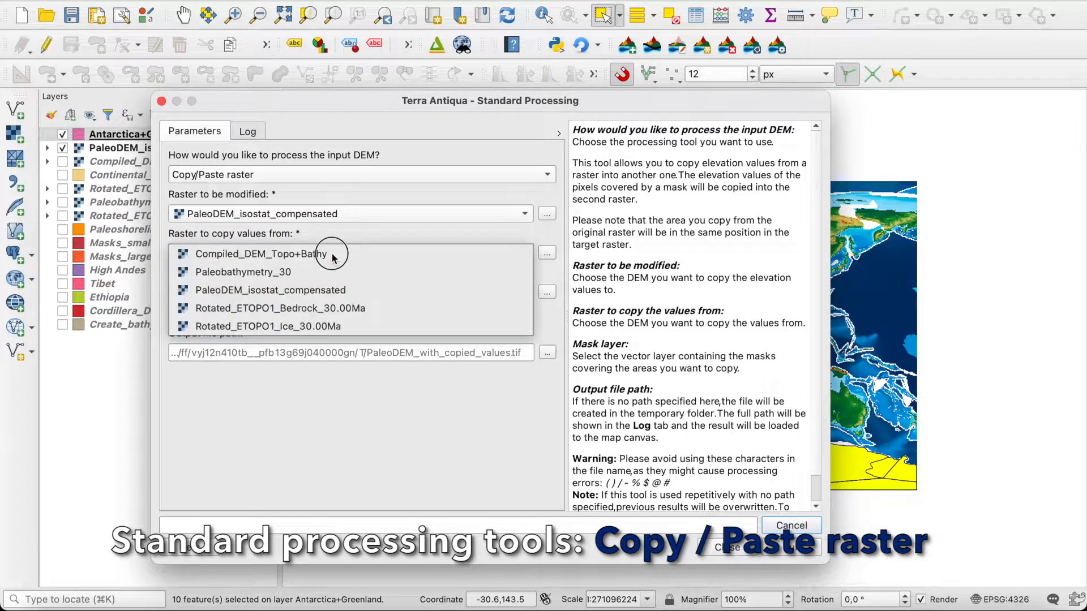
{"action": "left_click", "coordinate": [325, 327]}
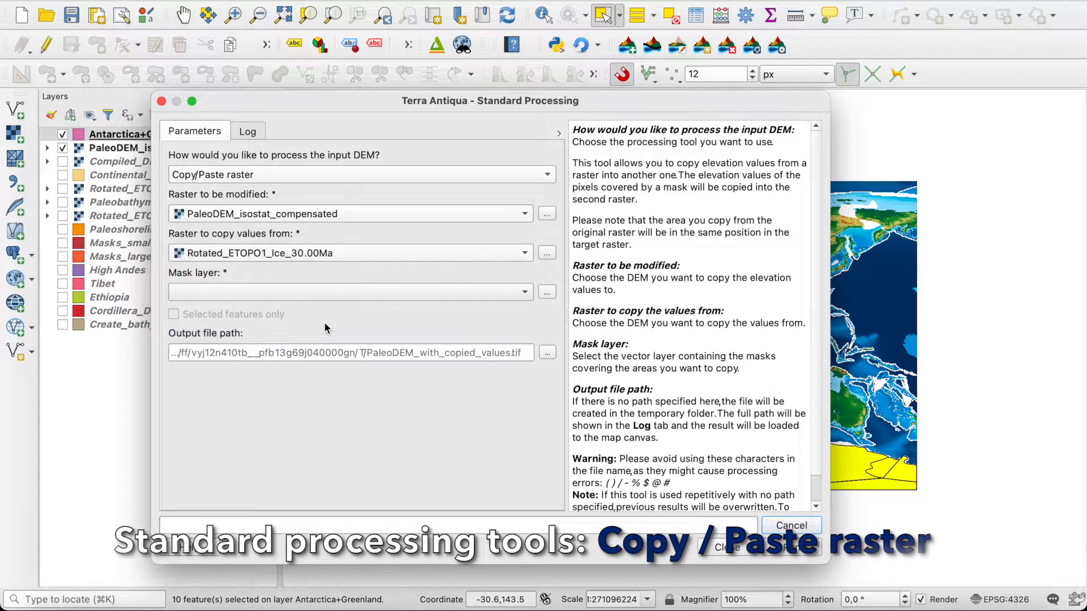
Use Antarctica+Greenland as the mask layer with selected features only, and run the raster copy.
{"action": "left_click", "coordinate": [257, 293]}
{"action": "left_click", "coordinate": [256, 295]}
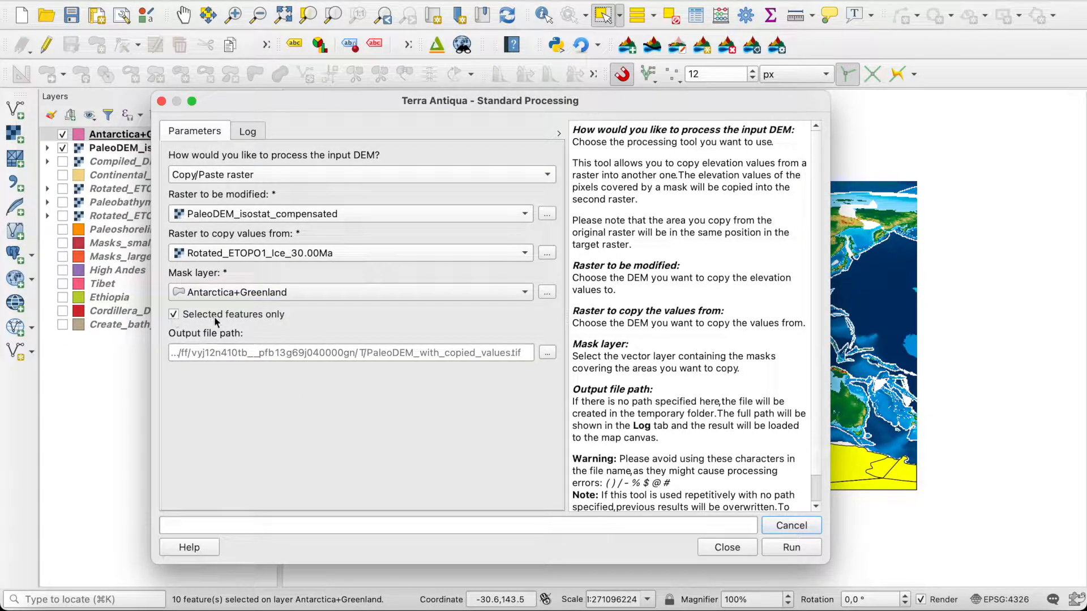
{"action": "left_click", "coordinate": [789, 548]}
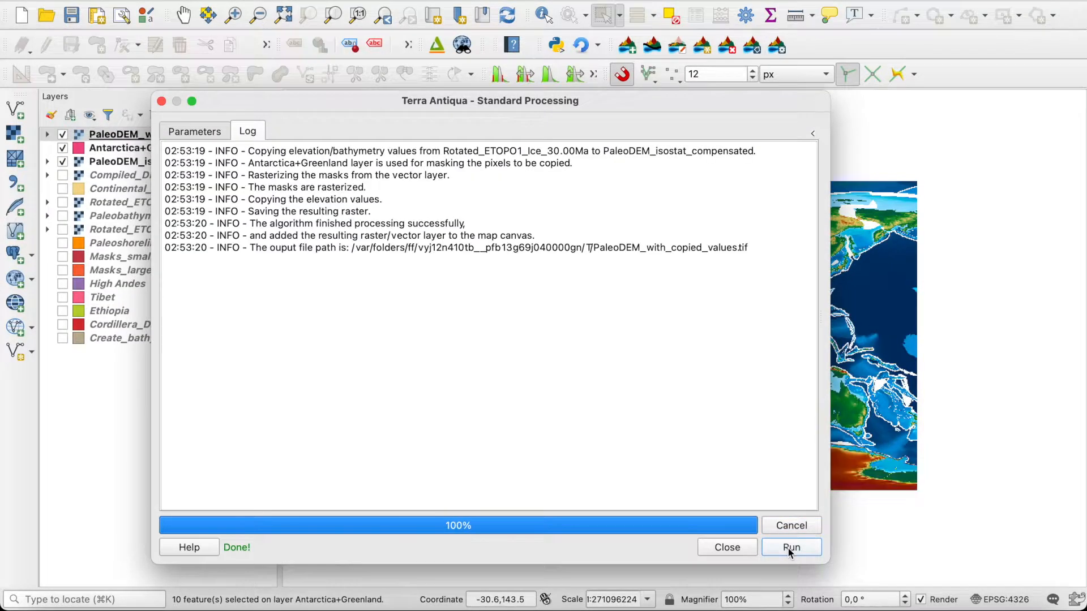
{"action": "left_click", "coordinate": [730, 548]}
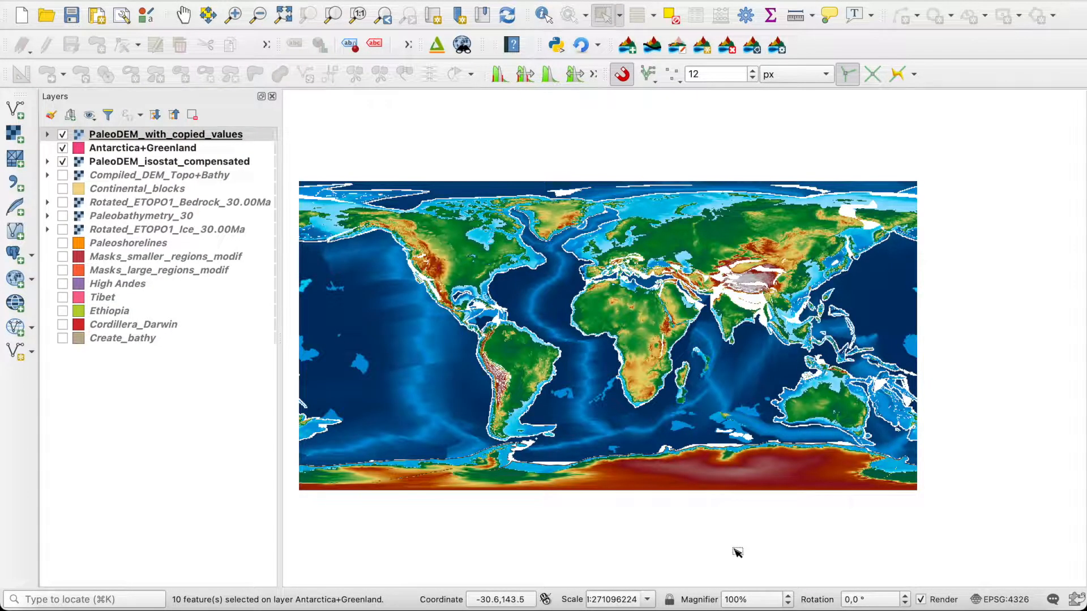
Hide Antarctica+Greenland and PaleoDEM_isostat_compensated, comparing Antarctica before and after the copy and leaving PaleoDEM_with_copied_values shown.
{"action": "left_click", "coordinate": [62, 148]}
{"action": "left_click", "coordinate": [62, 134]}
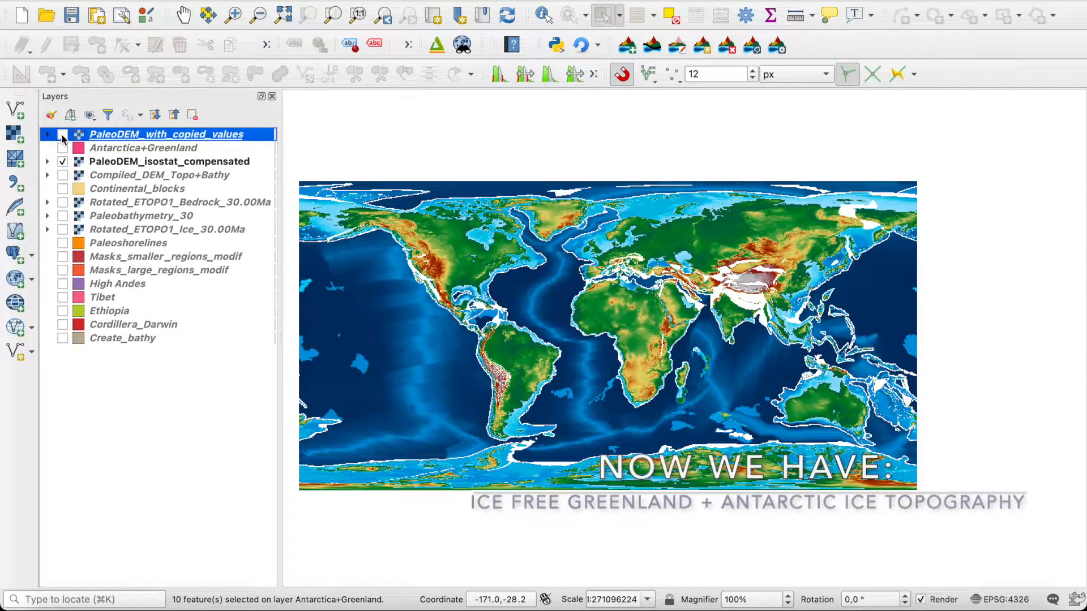
{"action": "left_click", "coordinate": [62, 135]}
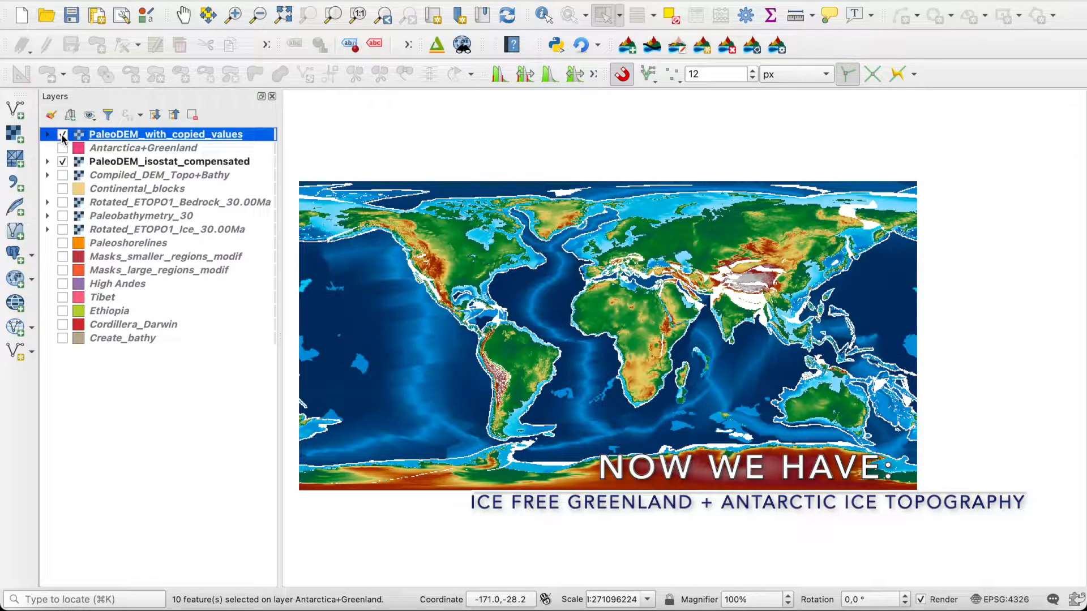
{"action": "left_click", "coordinate": [64, 164]}
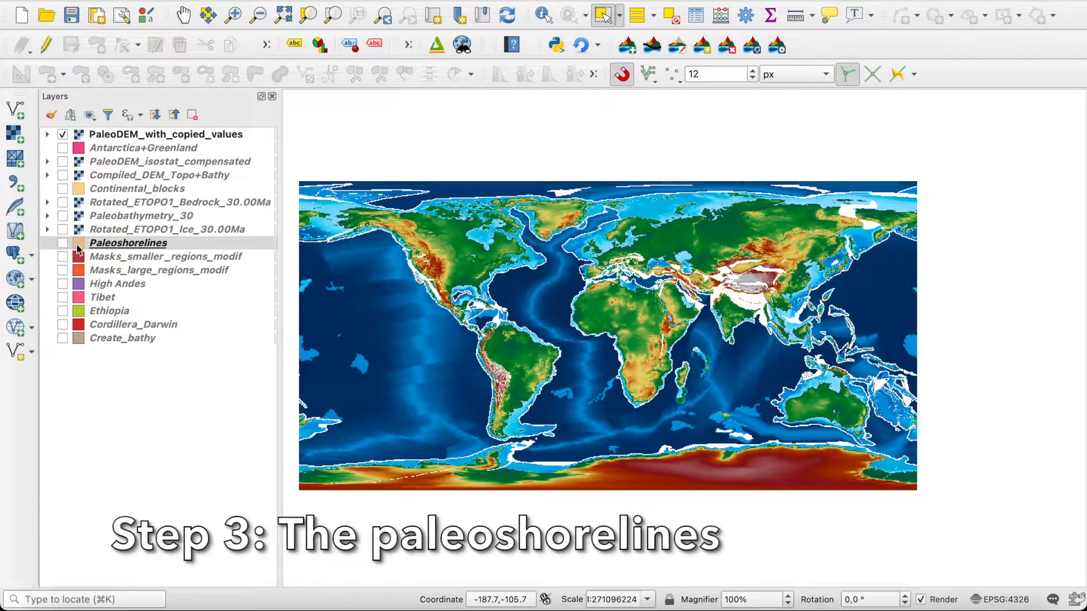
Move the Paleoshorelines layer above all other layers and show it, comparing its polygons with PaleoDEM_with_copied_values.
{"action": "left_click_drag", "start_coordinate": [100, 249], "coordinate": [111, 134]}
{"action": "left_click", "coordinate": [62, 136]}
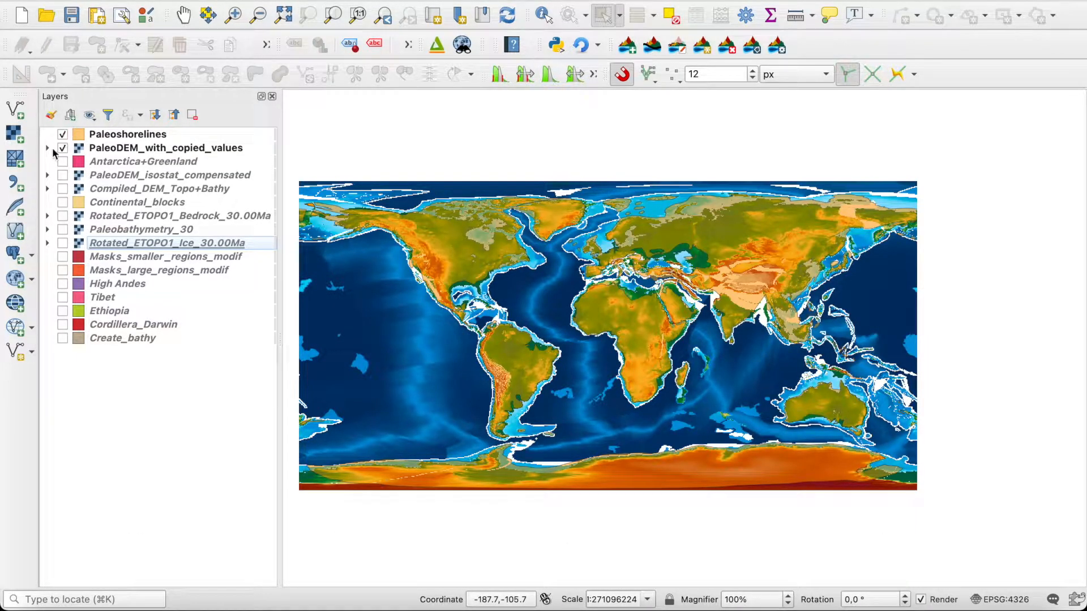
{"action": "left_click", "coordinate": [63, 149]}
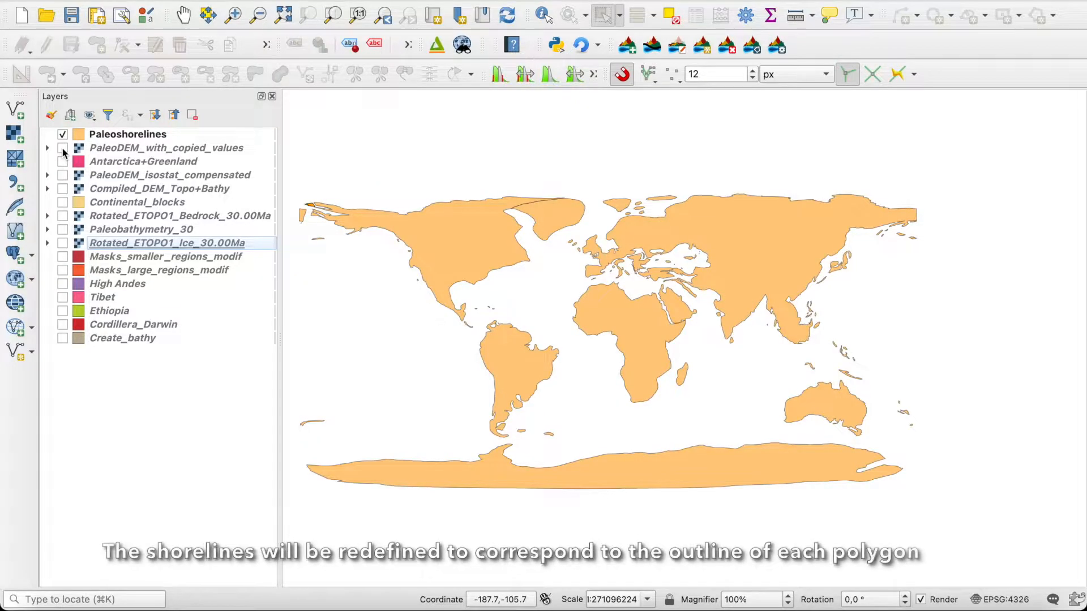
{"action": "left_click", "coordinate": [63, 149]}
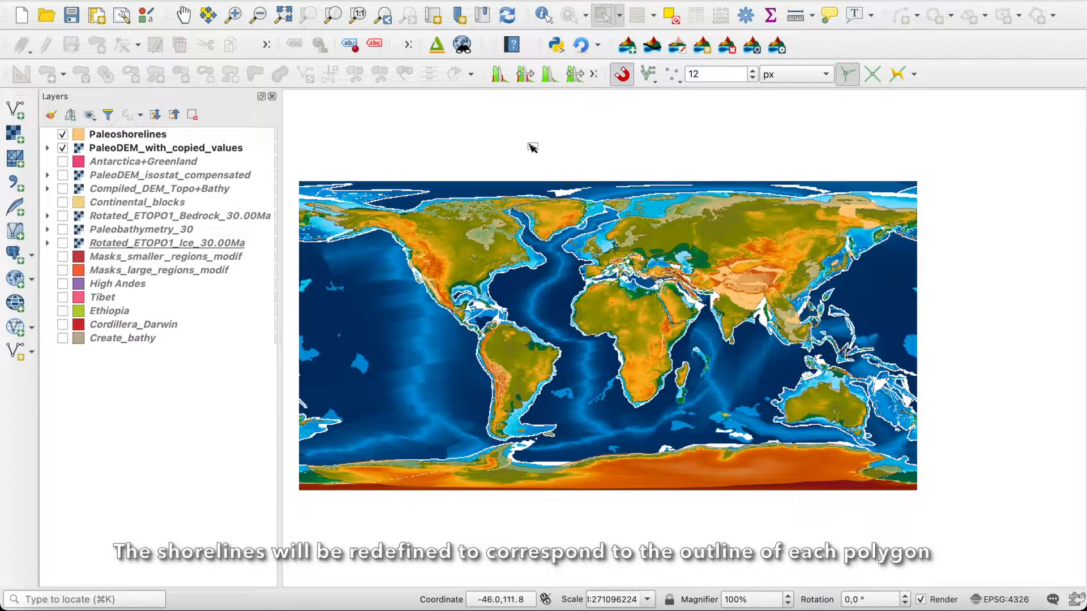
Run Set Paleoshorelines on PaleoDEM_with_copied_values with Paleoshorelines as the rotated paleoshorelines and Interpolation as the modification mode.
{"action": "left_click", "coordinate": [654, 46]}
{"action": "left_click", "coordinate": [411, 177]}
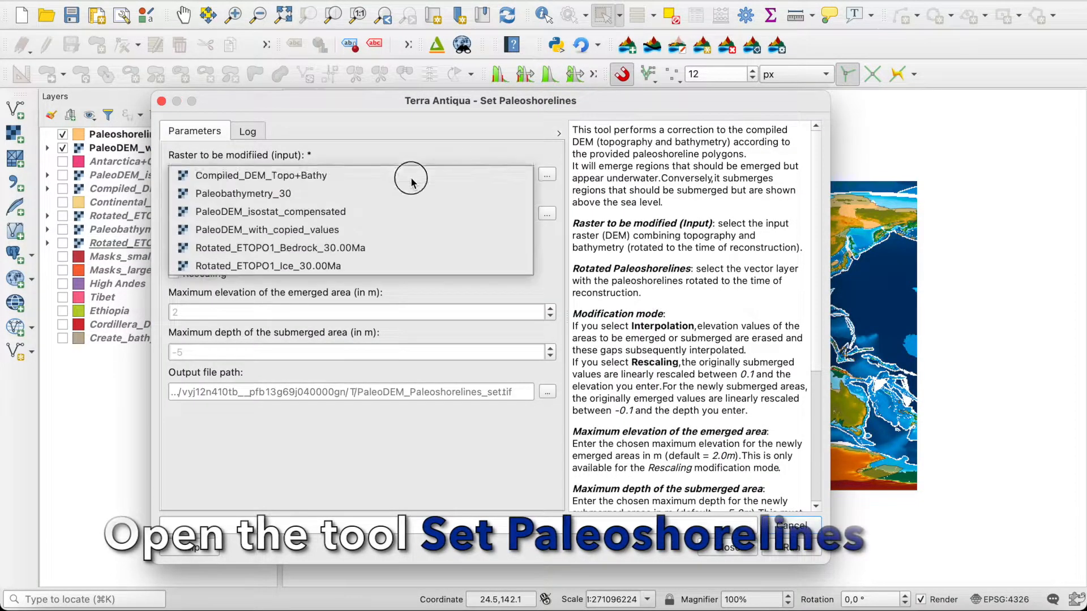
{"action": "left_click", "coordinate": [398, 235]}
{"action": "left_click", "coordinate": [334, 213]}
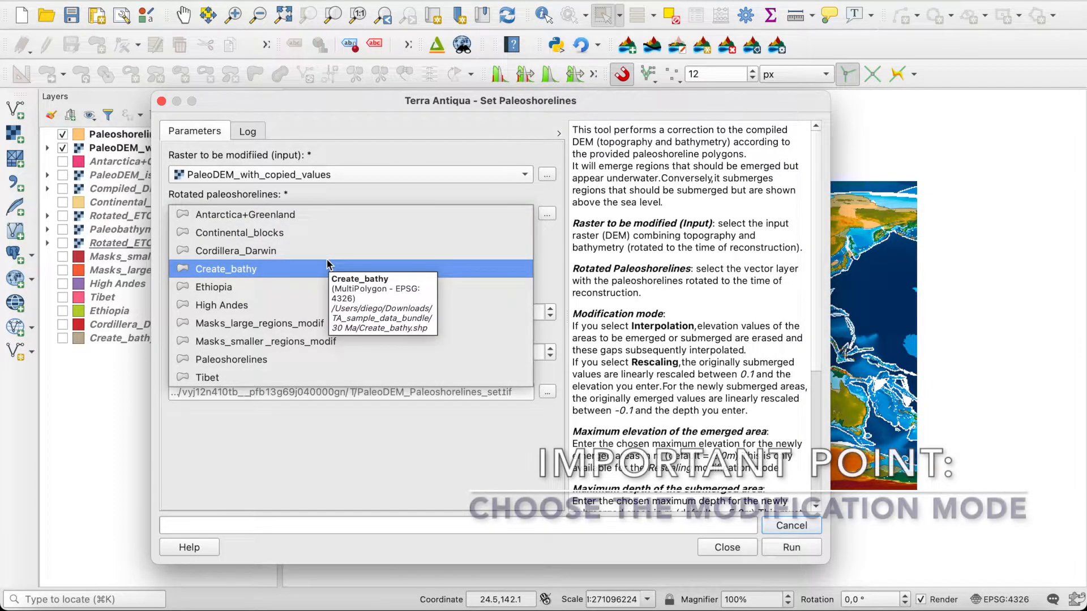
{"action": "left_click", "coordinate": [314, 359]}
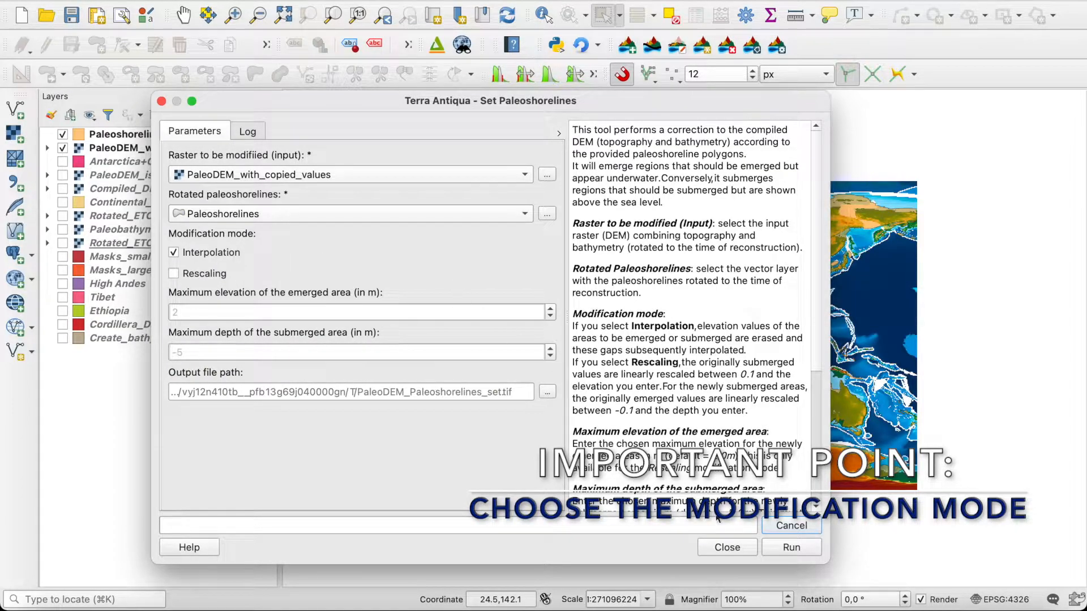
{"action": "left_click", "coordinate": [801, 547]}
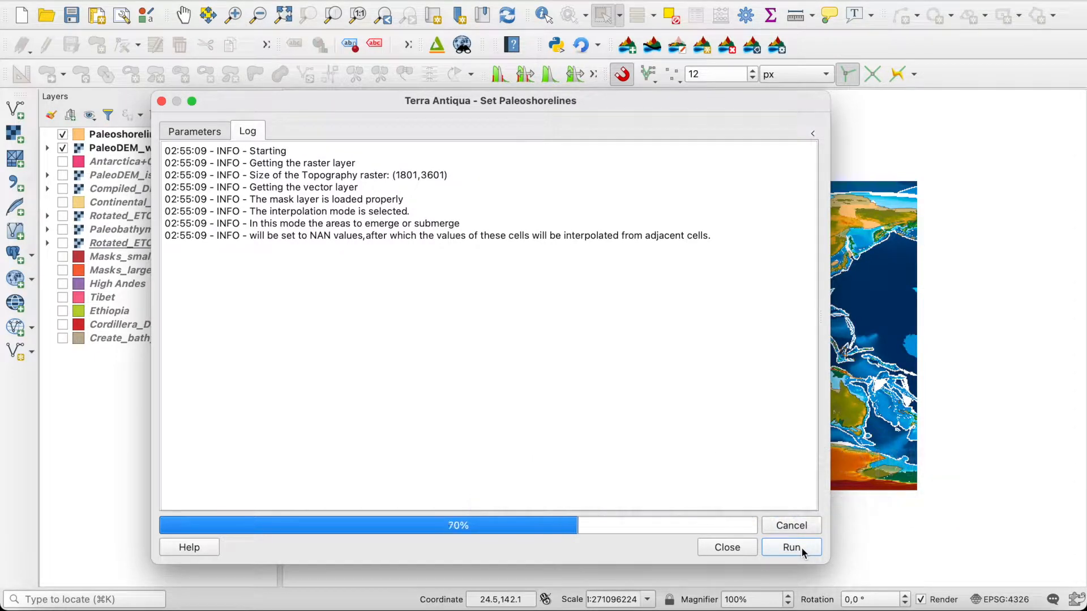
{"action": "left_click", "coordinate": [727, 547]}
Place PaleoDEM_Paleoshorelines_set directly below Paleoshorelines, compare it with the shoreline polygons and previous DEM, and leave only the new raster shown.
{"action": "left_click_drag", "start_coordinate": [196, 246], "coordinate": [199, 146]}
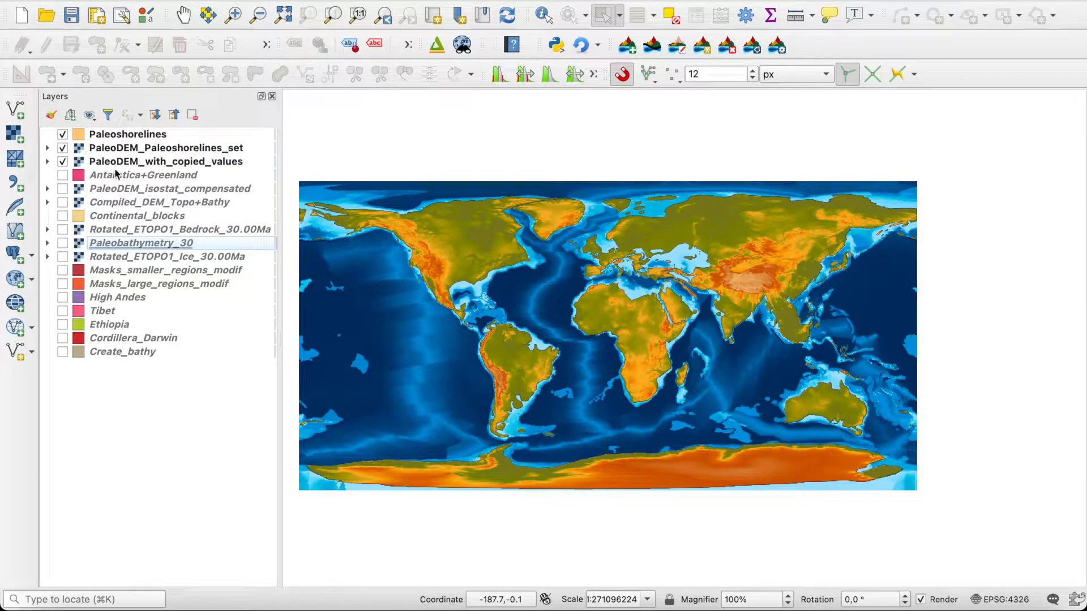
{"action": "left_click", "coordinate": [63, 135]}
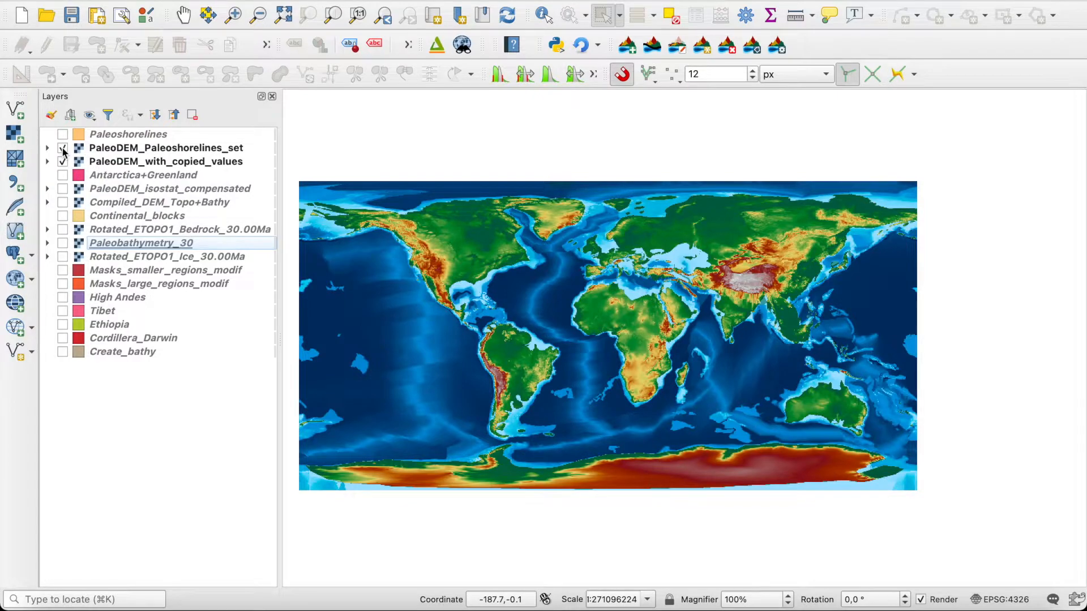
{"action": "left_click", "coordinate": [63, 148]}
{"action": "left_click", "coordinate": [62, 148]}
{"action": "left_click", "coordinate": [63, 162]}
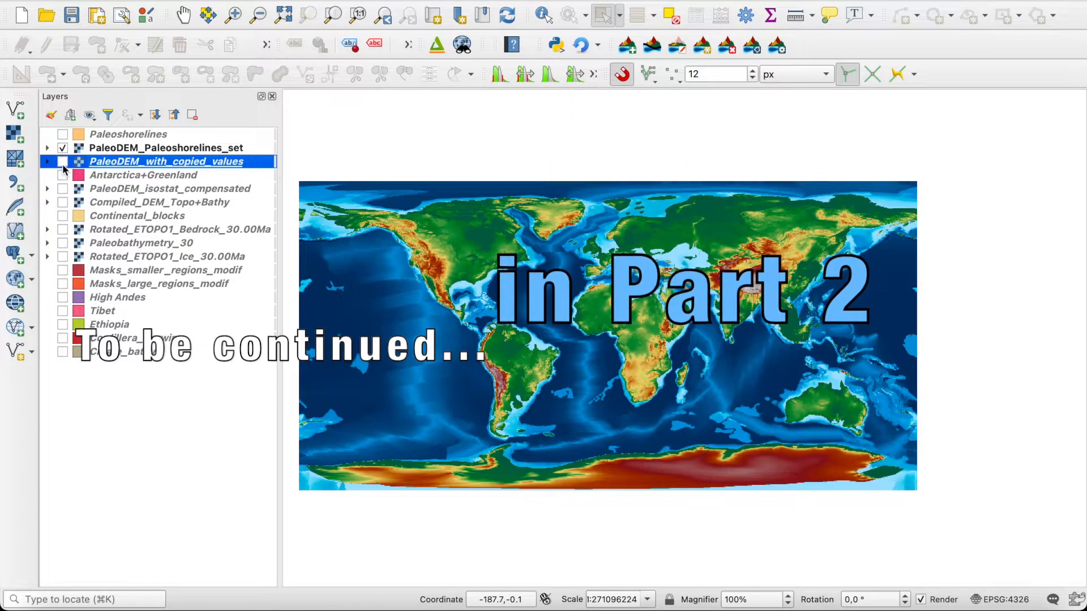
{"action": "left_click", "coordinate": [63, 135]}
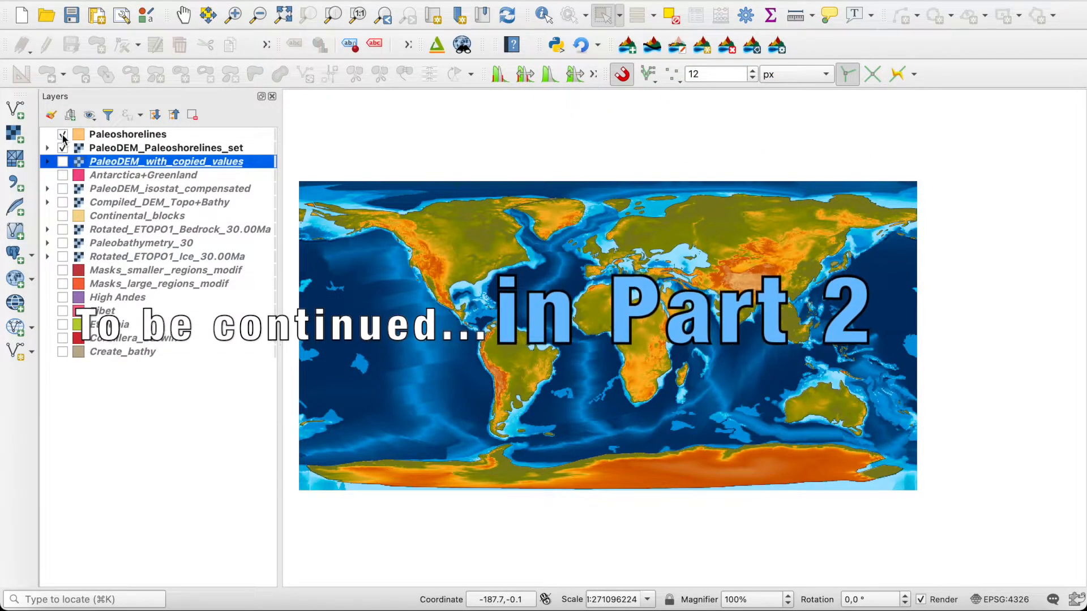
{"action": "left_click", "coordinate": [63, 134]}
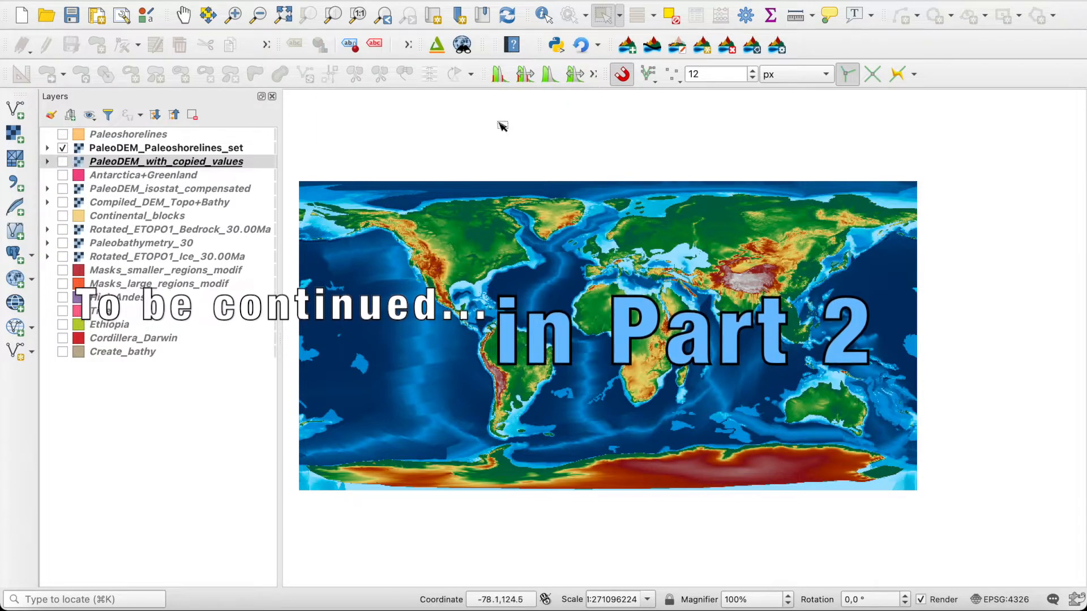